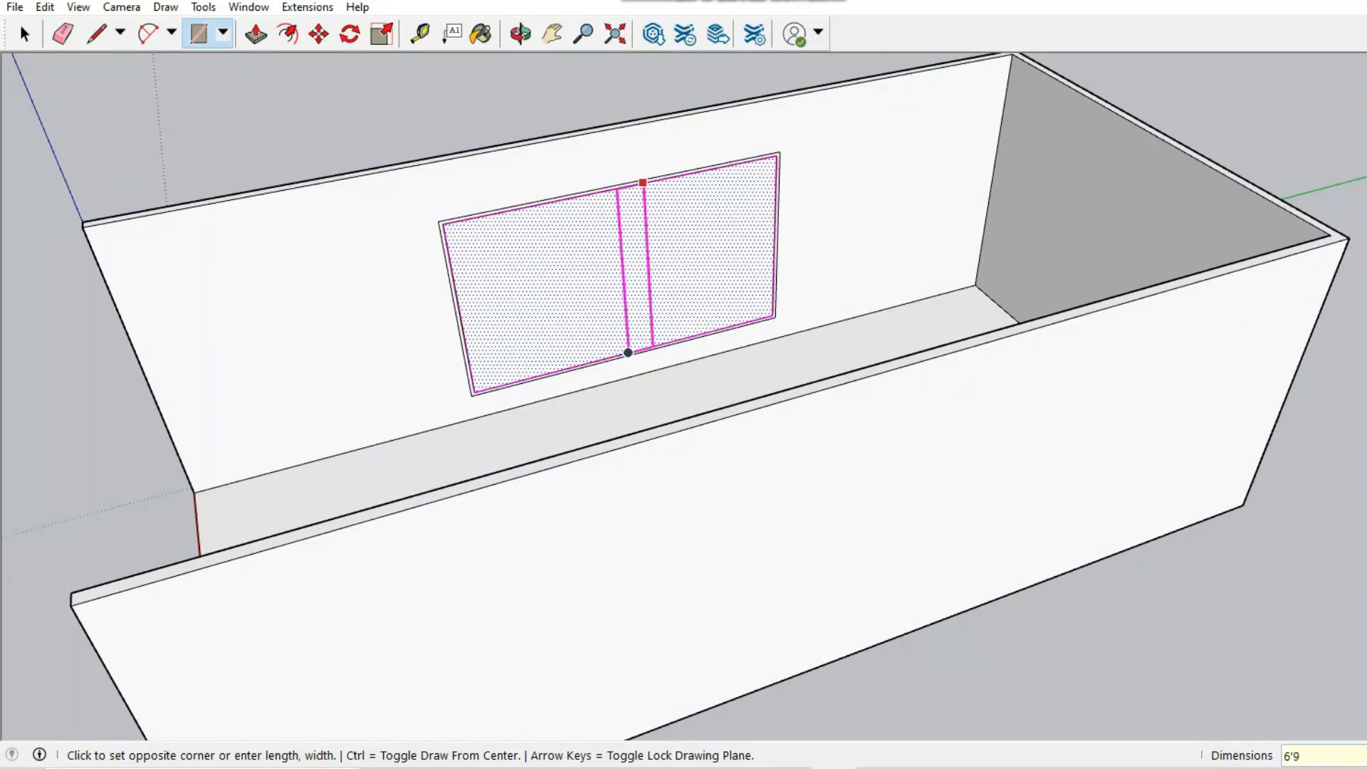
Draw a narrow vertical rectangle as the mullion between the two window panes and clean up its edges
left_click(643, 182)
key("e")
scroll(627, 356, "up", 5)
scroll(626, 357, "down", 2)
middle_click_drag(626, 357, 684, 370)
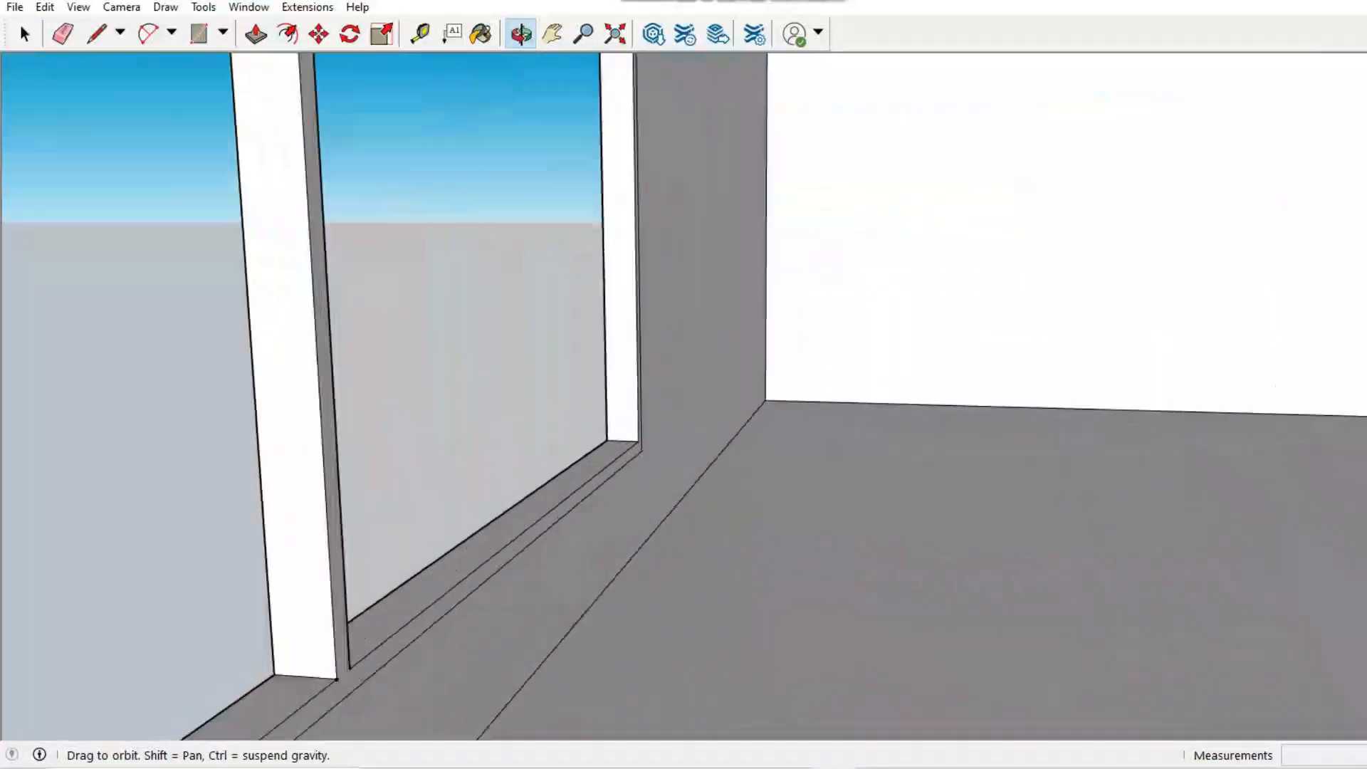
Paint the window panes with the blue translucent glass material and lower its opacity
key("l")
scroll(631, 427, "up", 4)
middle_click_drag(632, 428, 570, 398)
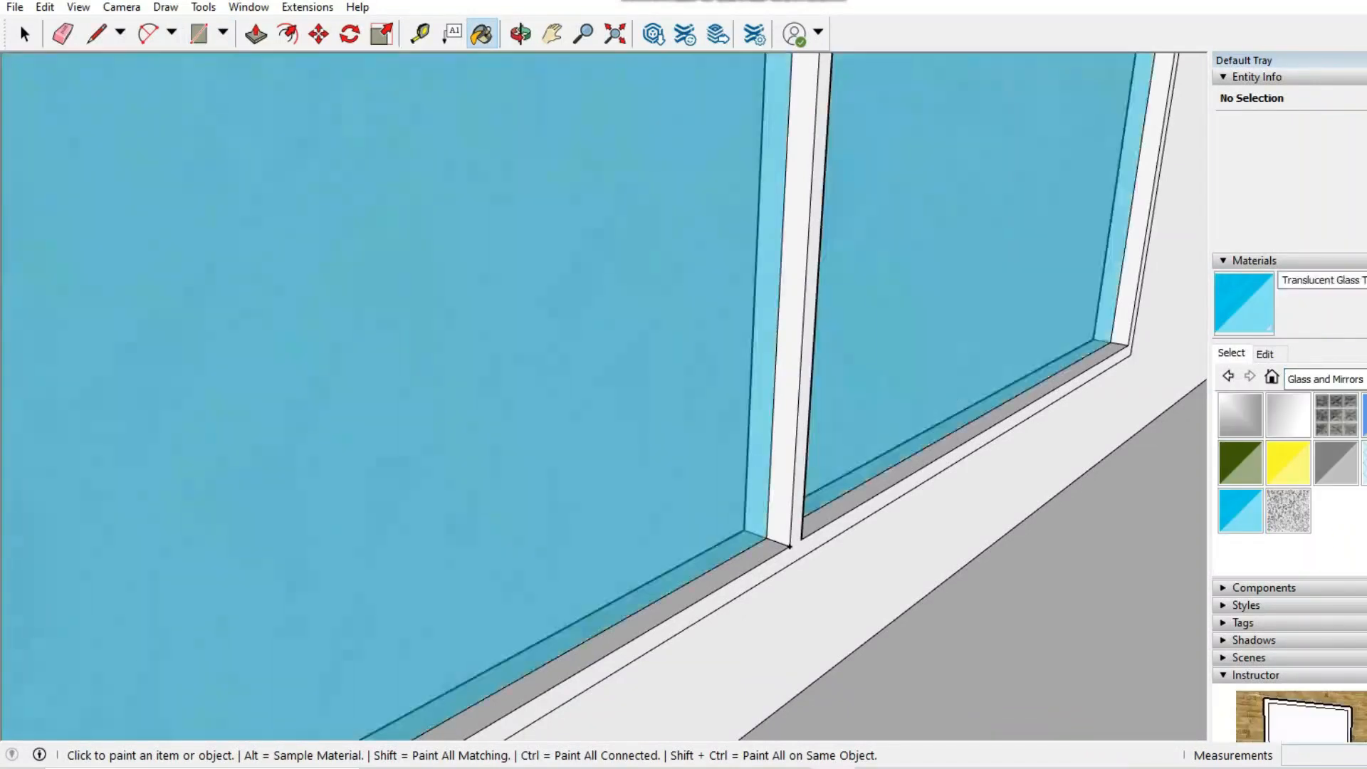
left_click(1265, 354)
left_click_drag(1293, 636, 1238, 636)
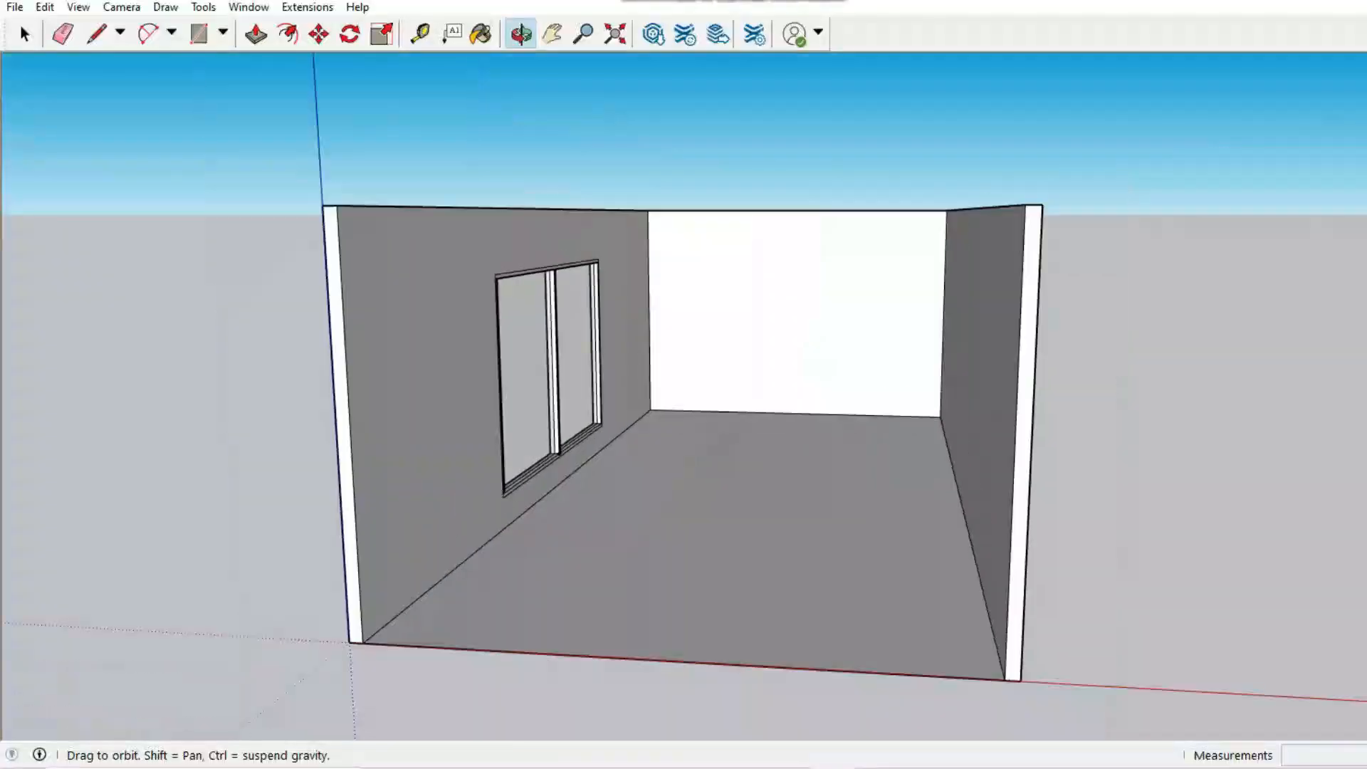
Offset the back wall's outline inward by 2'
key("t")
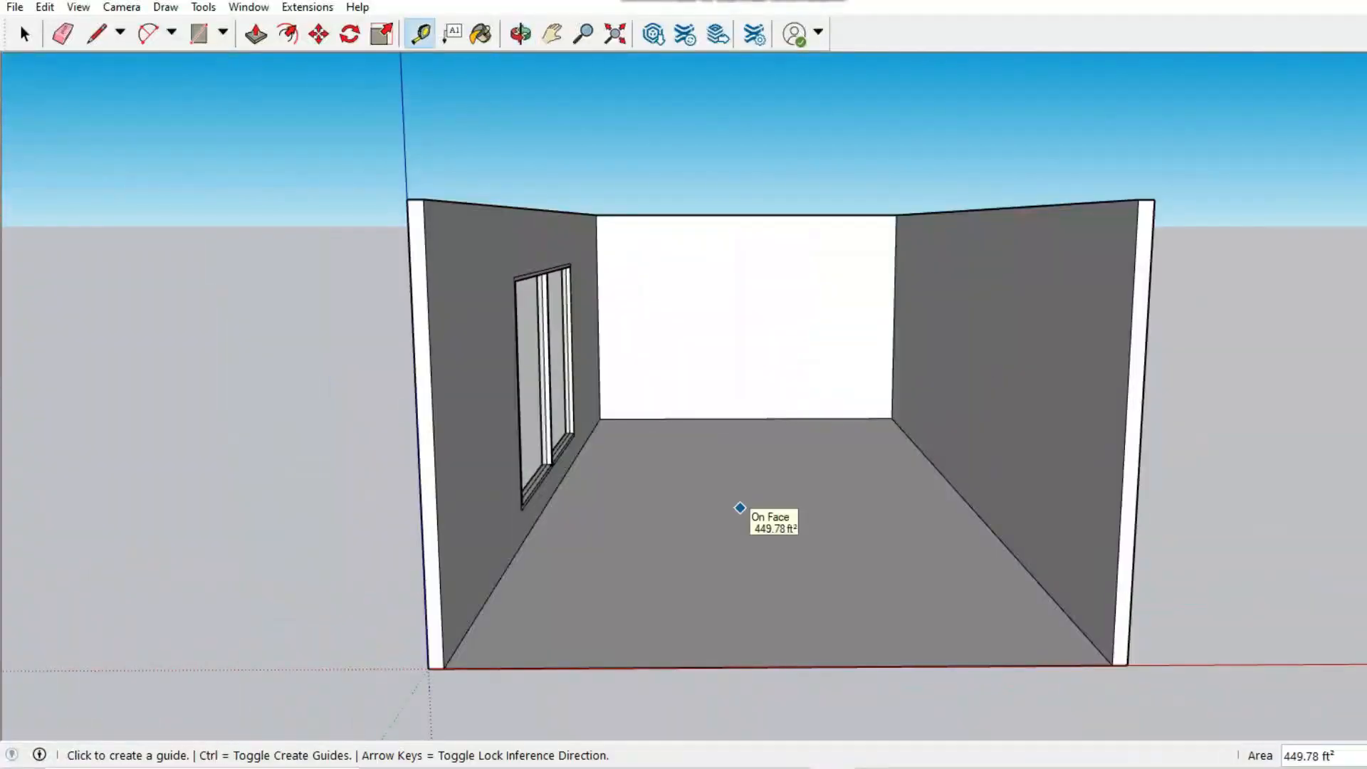
key("f")
left_click(739, 417)
type("2'")
key("Return")
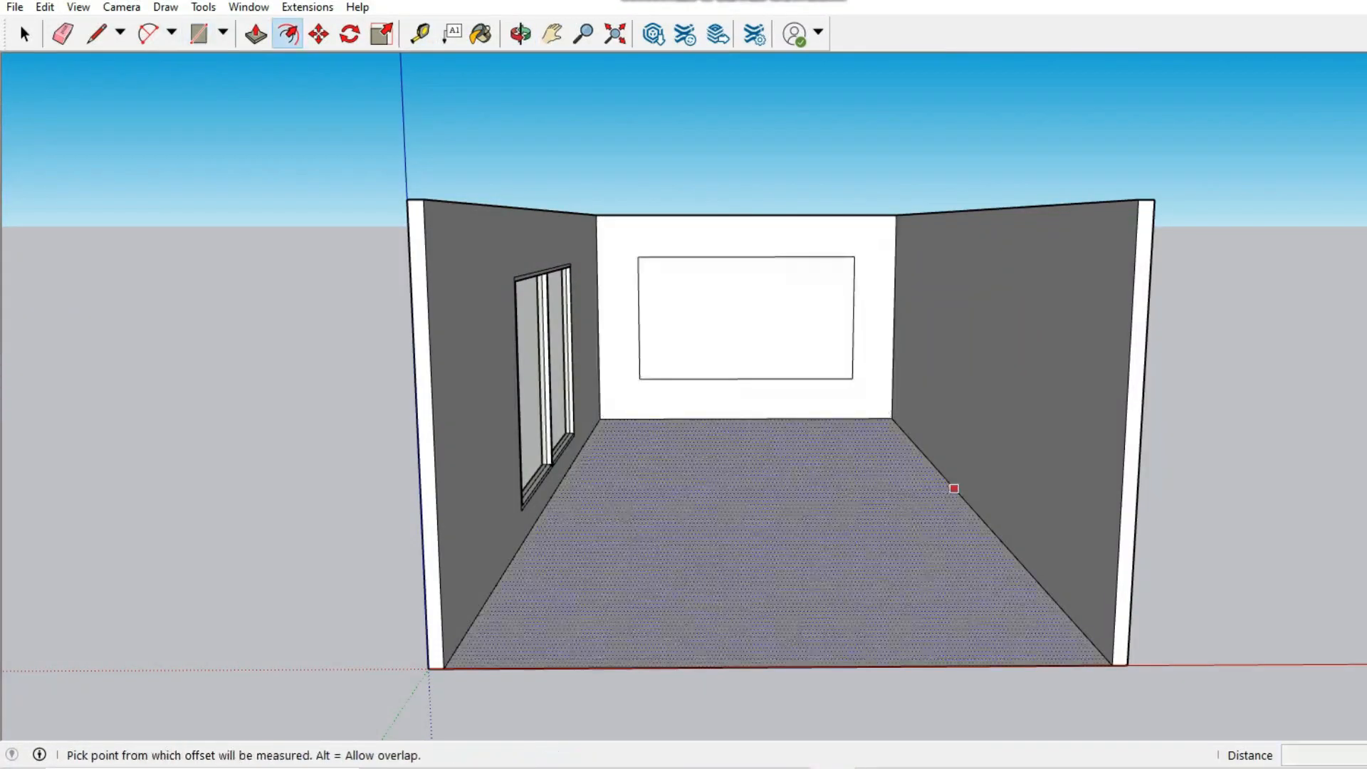
Split a vertical strip off each side of the back wall and pull both out 1' as columns
key("l")
left_click(639, 379)
scroll(719, 370, "up", 3)
middle_click_drag(719, 370, 716, 435)
key("p")
left_click(873, 313)
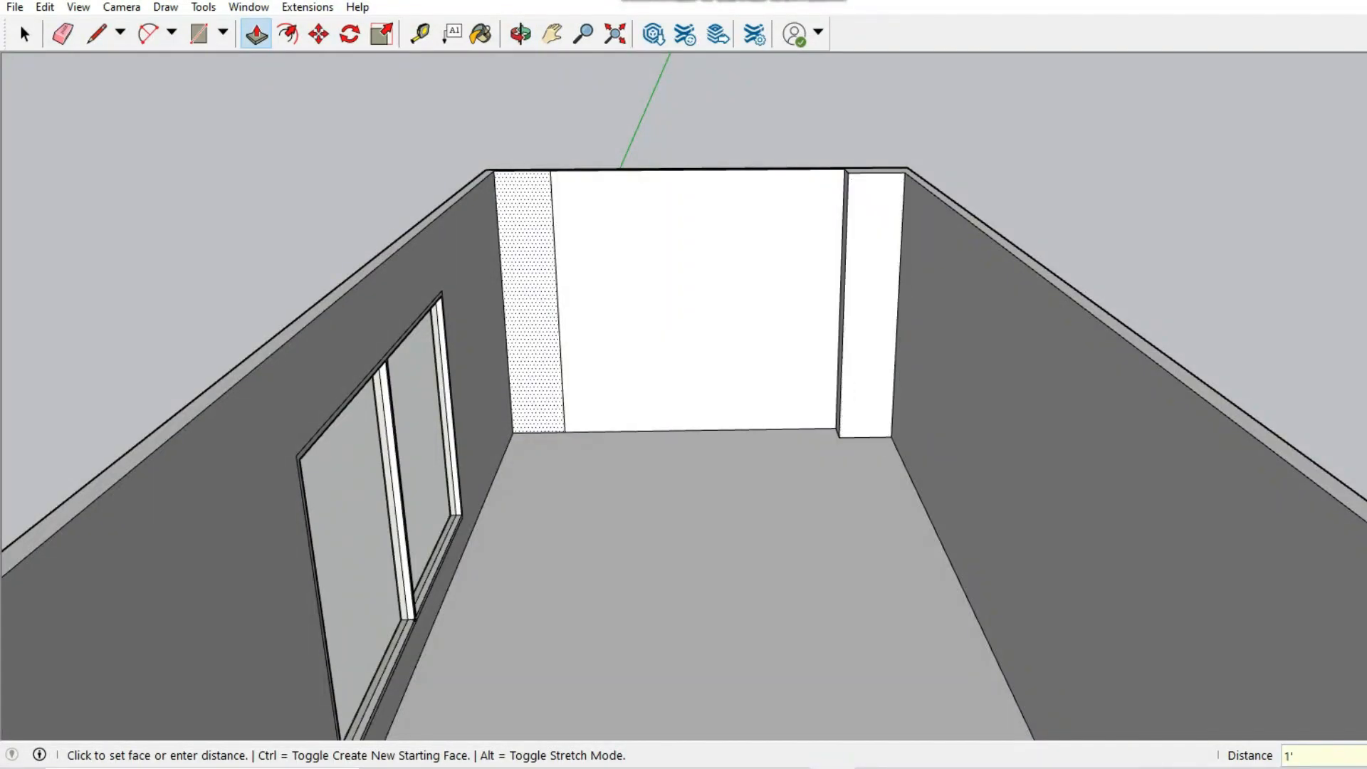
double_click(533, 314)
Place a horizontal guide on the back wall between the columns and draw a screen rectangle above it
middle_click_drag(712, 356, 716, 299)
scroll(801, 285, "up", 2)
key("t")
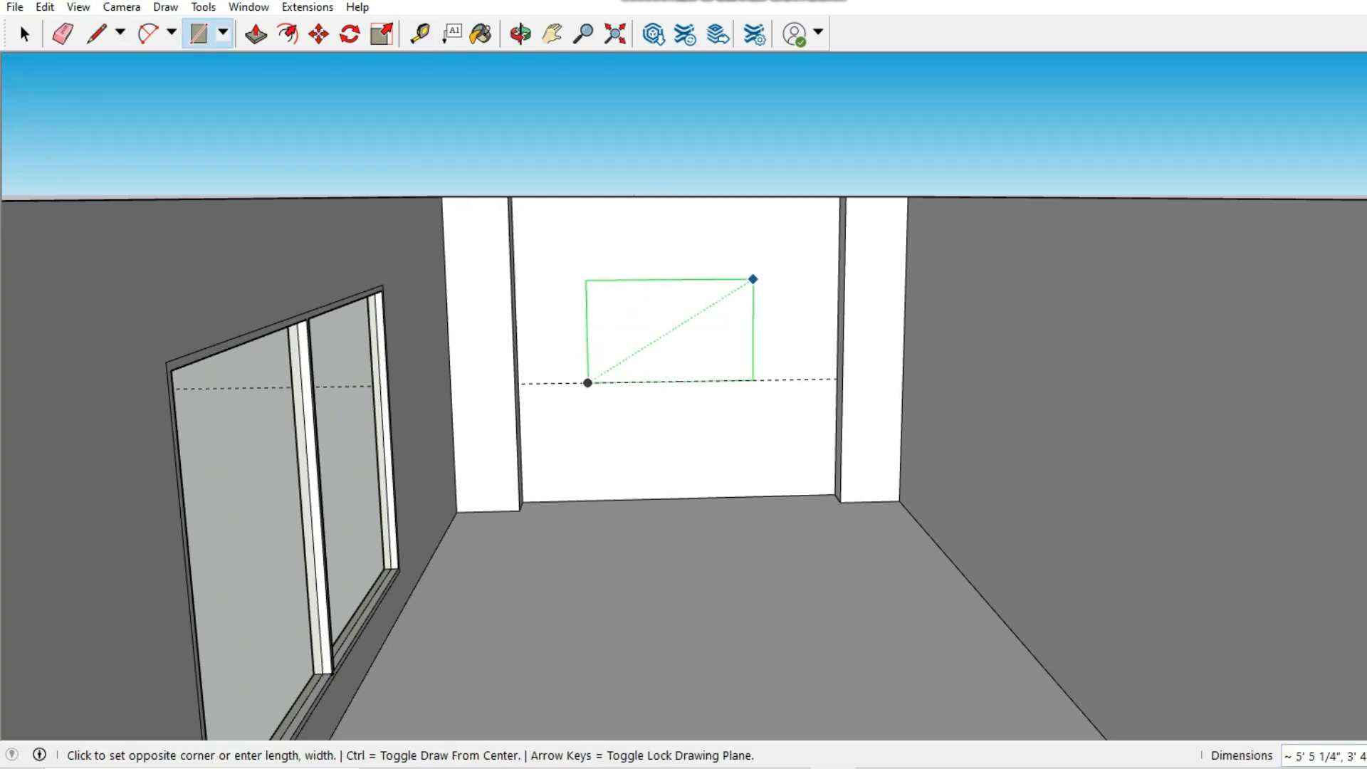
Place guides across the floor and draw the table's base rectangle between them
scroll(722, 285, "down", 3)
middle_click_drag(724, 307, 702, 406)
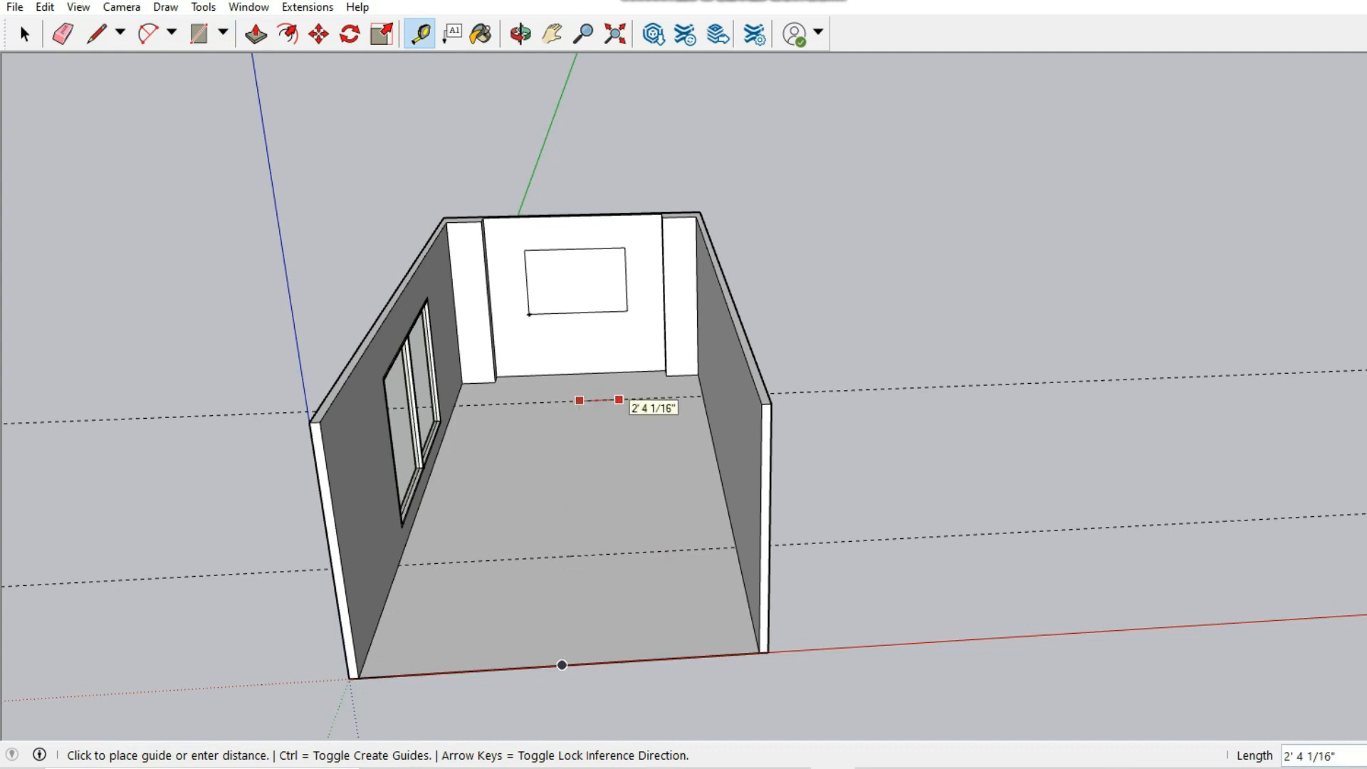
key("r")
left_click(621, 399)
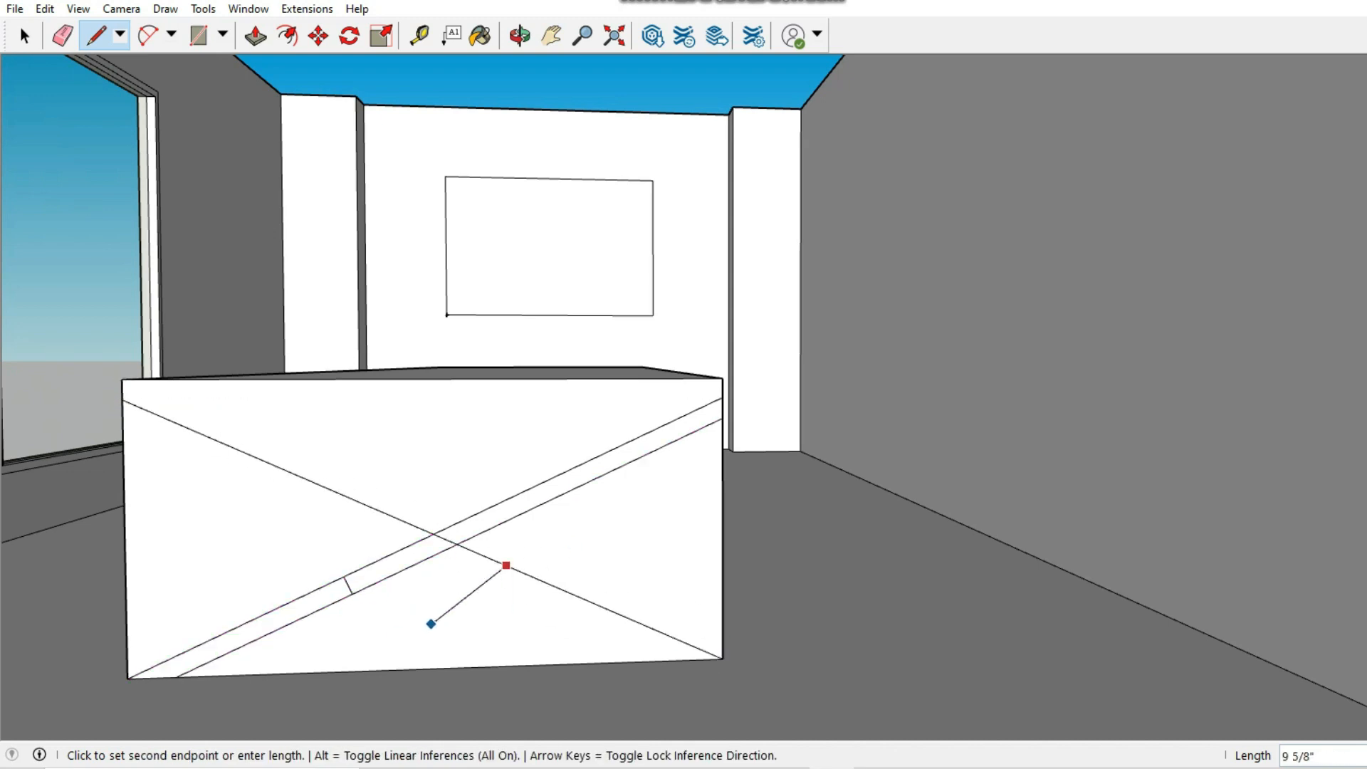
Outline the tabletop edge and crossed legs on the table's end face and push the waste faces through
scroll(353, 538, "up", 3)
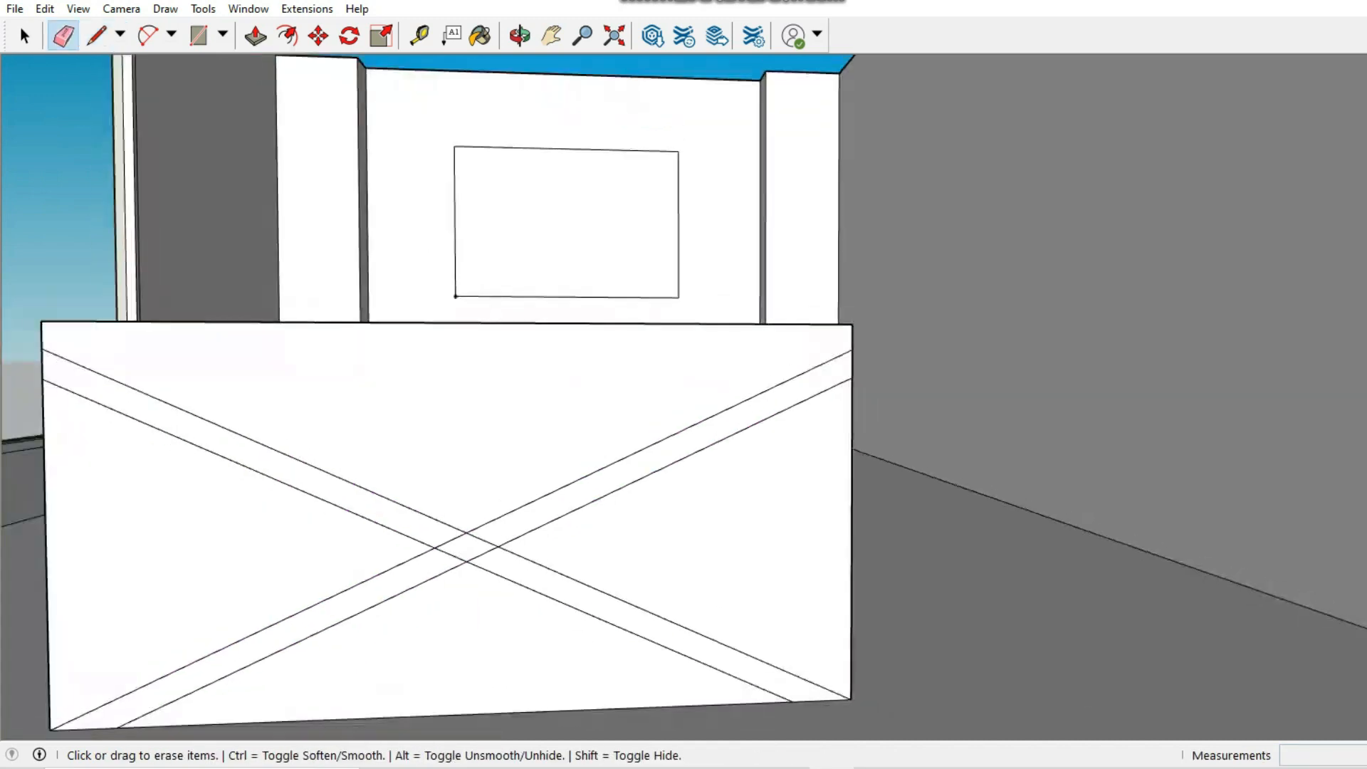
left_click(852, 349)
key("p")
left_click(719, 534)
middle_click_drag(719, 534, 462, 584)
left_click(1011, 428)
middle_click_drag(499, 498, 798, 455)
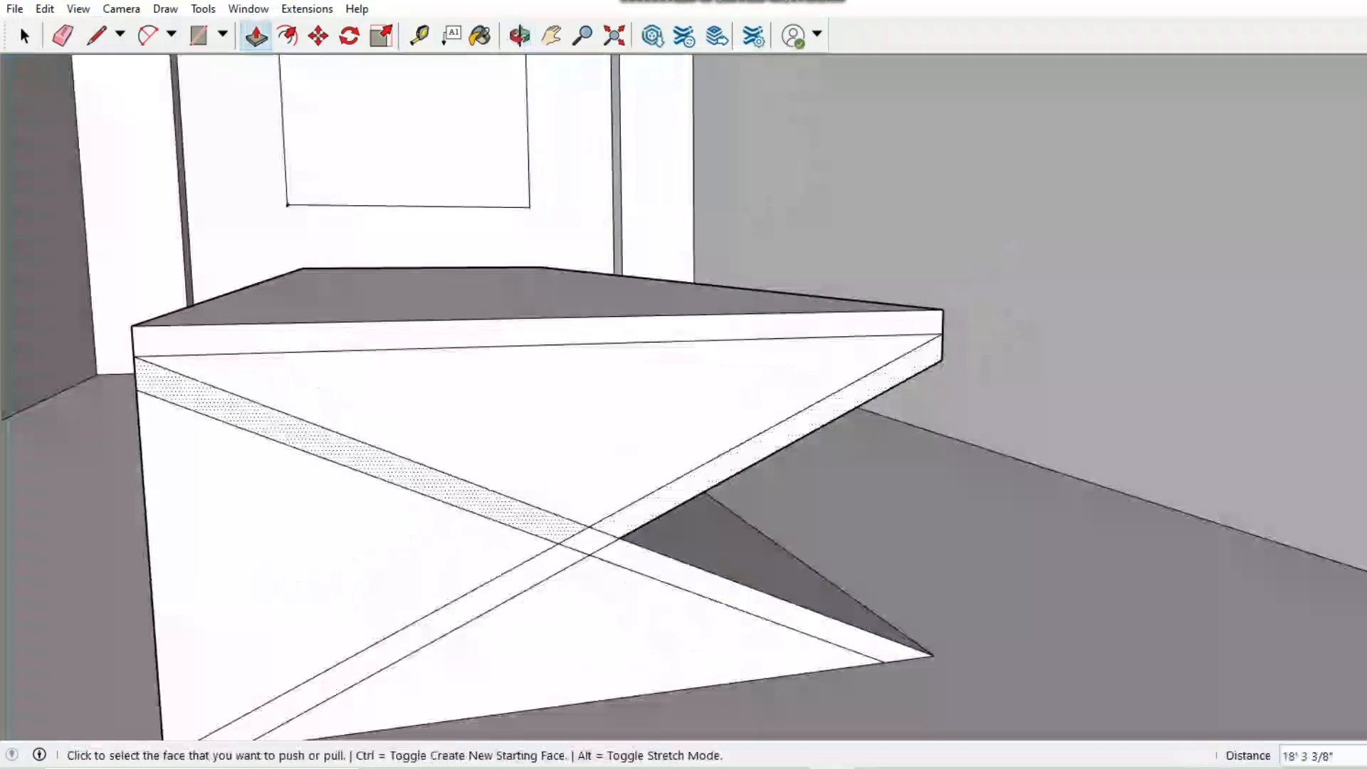
double_click(299, 534)
double_click(526, 420)
double_click(569, 640)
Erase the leftover edges where the table's crossed legs intersect
scroll(542, 427, "down", 6)
scroll(498, 441, "up", 6)
key("e")
left_click_drag(499, 442, 591, 445)
Draw an edge across the top of the room's open front to form the ceiling and delete the unwanted face
scroll(543, 457, "down", 8)
middle_click_drag(543, 456, 612, 598)
scroll(450, 257, "down", 5)
key("l")
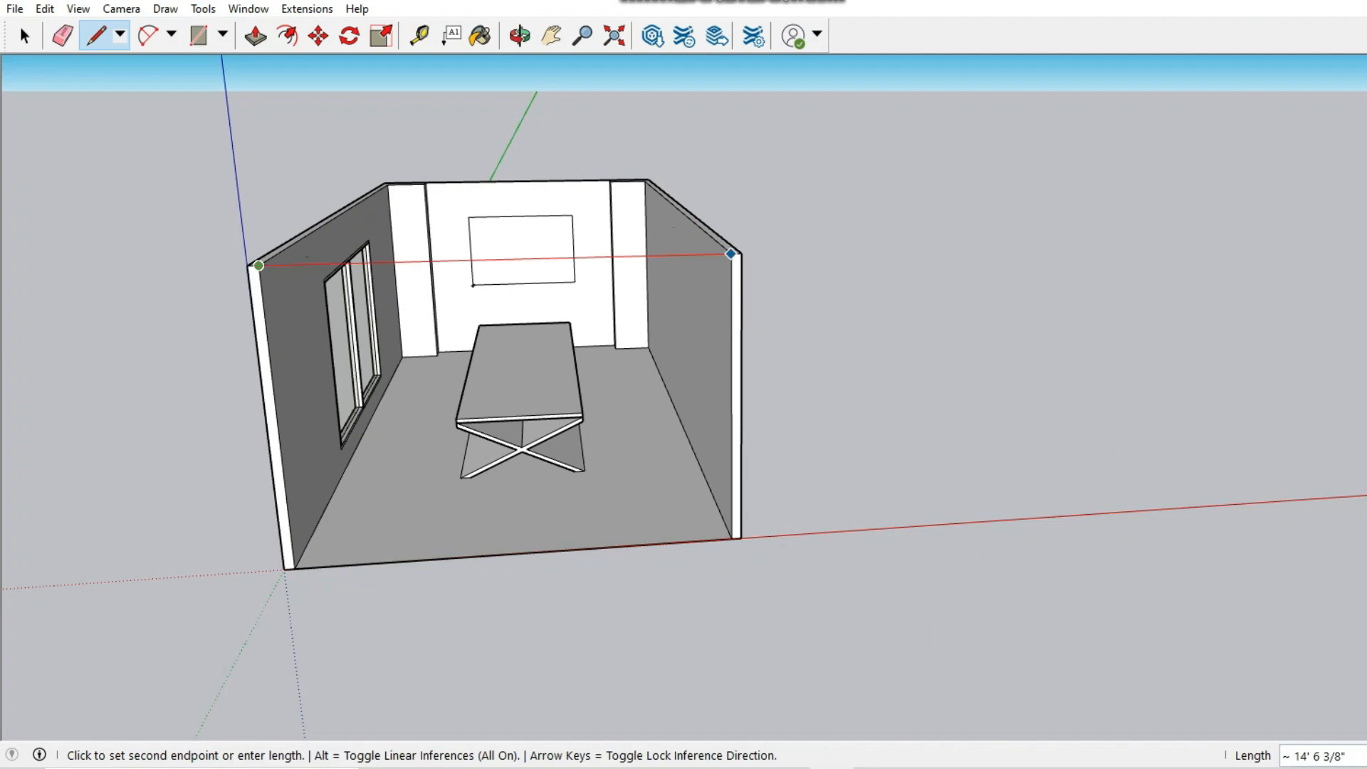
left_click(731, 253)
key("space")
key("Delete")
Outline a ceiling strip along each side wall in line with the columns and pull both strips down
key("l")
mouse_move(541, 399)
middle_mouse_down()
mouse_move(519, 256)
mouse_move(569, 263)
middle_mouse_up()
left_click(638, 228)
left_click(797, 163)
left_click(402, 241)
left_click(633, 249)
Outline a small face at the top of one column and extend it to the other column as a beam
scroll(463, 264, "up", 5)
scroll(608, 235, "up", 1)
key("l")
left_click(900, 235)
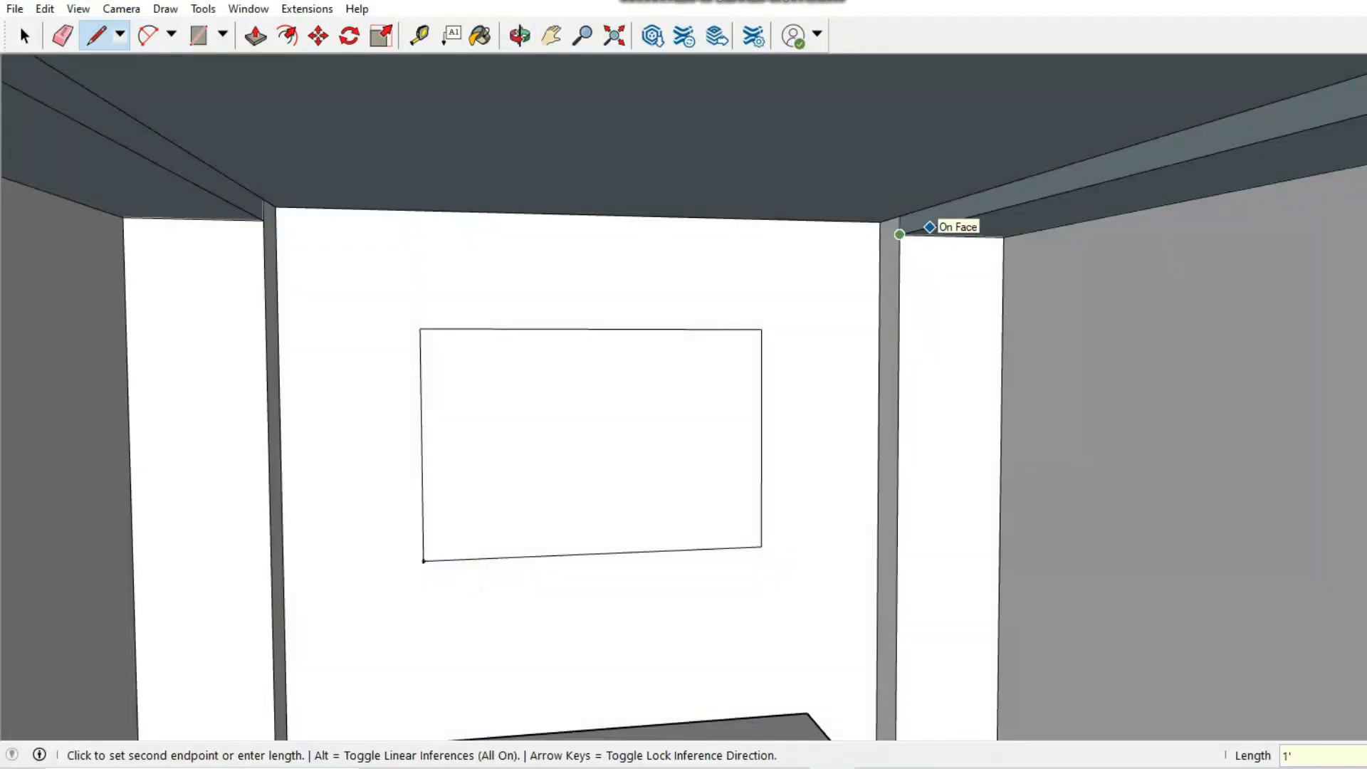
key("p")
left_click(890, 229)
left_click(264, 211)
Erase the leftover edges around the beam at the back wall
middle_click_drag(542, 284, 499, 321)
scroll(783, 249, "up", 3)
key("e")
scroll(783, 270, "down", 3)
middle_click_drag(712, 299, 676, 285)
Pull the screen rectangle out from the back wall and offset its outline by 1/2
key("p")
left_click(684, 470)
middle_click_drag(684, 428, 740, 420)
key("f")
left_click(571, 296)
type("1/2")
key("Return")
scroll(684, 399, "down", 5)
scroll(684, 399, "down", 4)
scroll(684, 399, "up", 2)
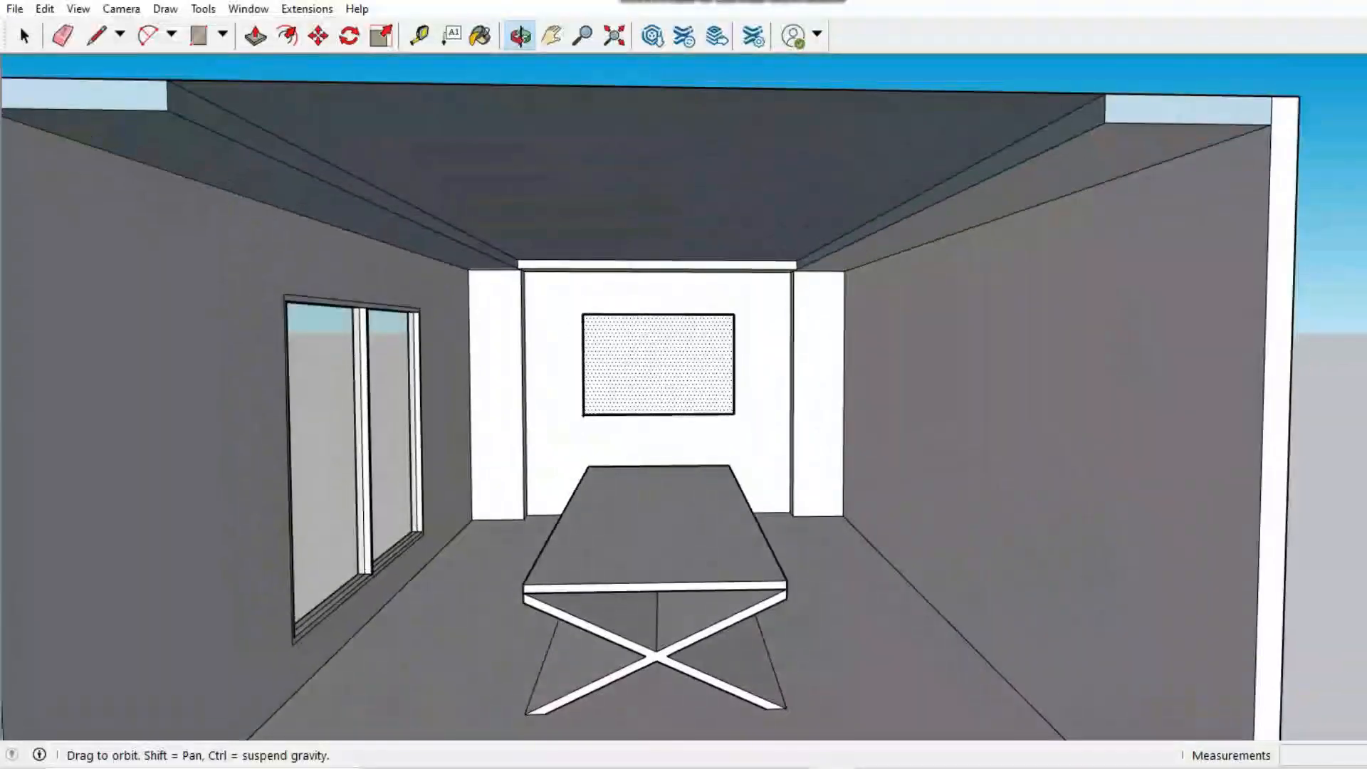
Paint both side walls brown
key("b")
left_click(904, 398)
left_click(92, 399)
Paint the two columns and the back wall with 0025_Coral
scroll(1289, 477, "down", 3)
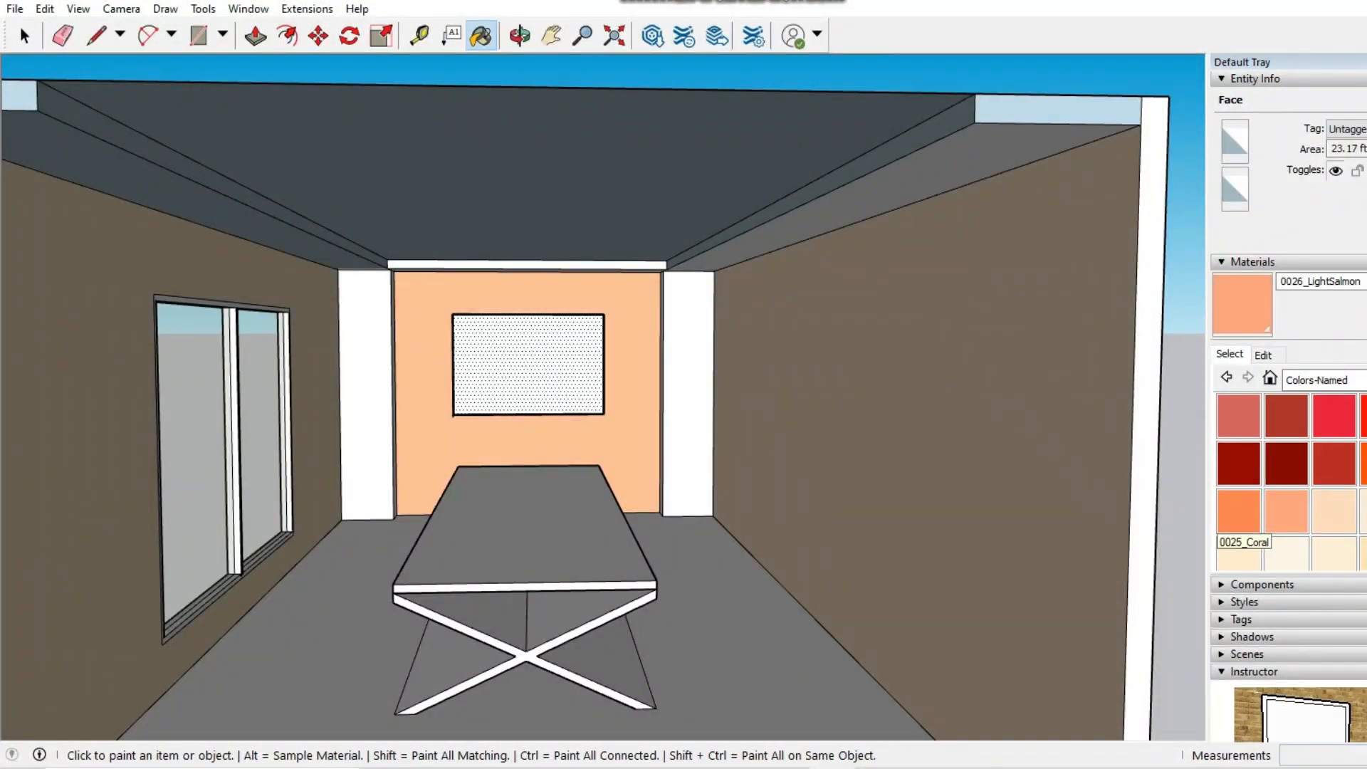
left_click(1239, 513)
left_click(688, 395)
left_click(367, 396)
scroll(483, 372, "up", 4)
left_click(499, 491)
Paint the thin frame faces around the wall screen with 0136_Charcoal
scroll(479, 313, "down", 6)
scroll(1334, 467, "down", 15)
left_click(1364, 447)
scroll(517, 285, "up", 12)
left_click(517, 255)
mouse_move(517, 255)
middle_mouse_down()
mouse_move(541, 306)
mouse_move(455, 242)
middle_mouse_up()
scroll(712, 285, "down", 3)
middle_click_drag(641, 356, 499, 356)
left_click(340, 356)
middle_click_drag(340, 356, 499, 455)
left_click(570, 560)
middle_click_drag(570, 561, 613, 499)
scroll(612, 498, "down", 10)
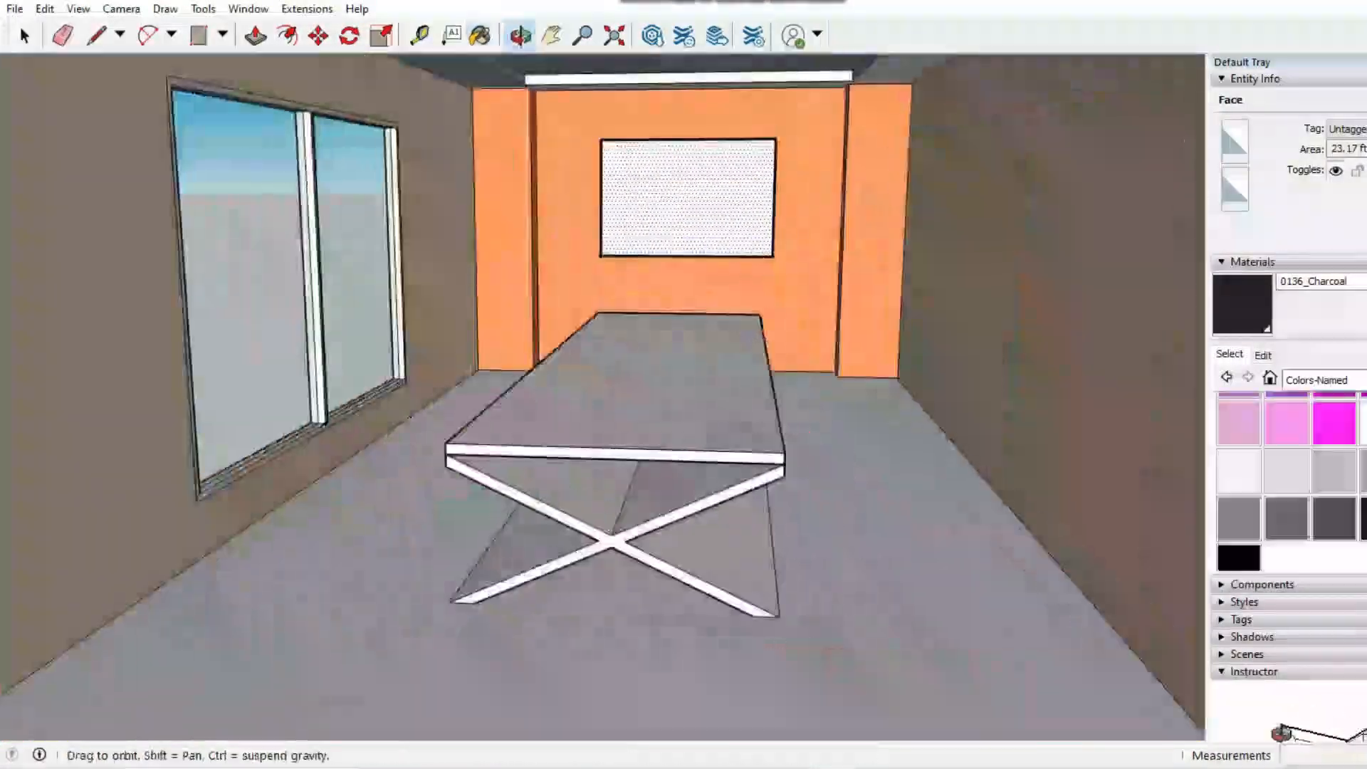
Paint the table's front edge and crossed legs with 0132_LightGray
scroll(1287, 470, "up", 3)
left_click(1335, 495)
scroll(513, 541, "up", 3)
scroll(663, 427, "down", 5)
middle_click_drag(662, 428, 1282, 459)
scroll(684, 456, "up", 6)
middle_click_drag(783, 428, 569, 484)
scroll(641, 499, "down", 3)
left_click(763, 558)
left_click(488, 646)
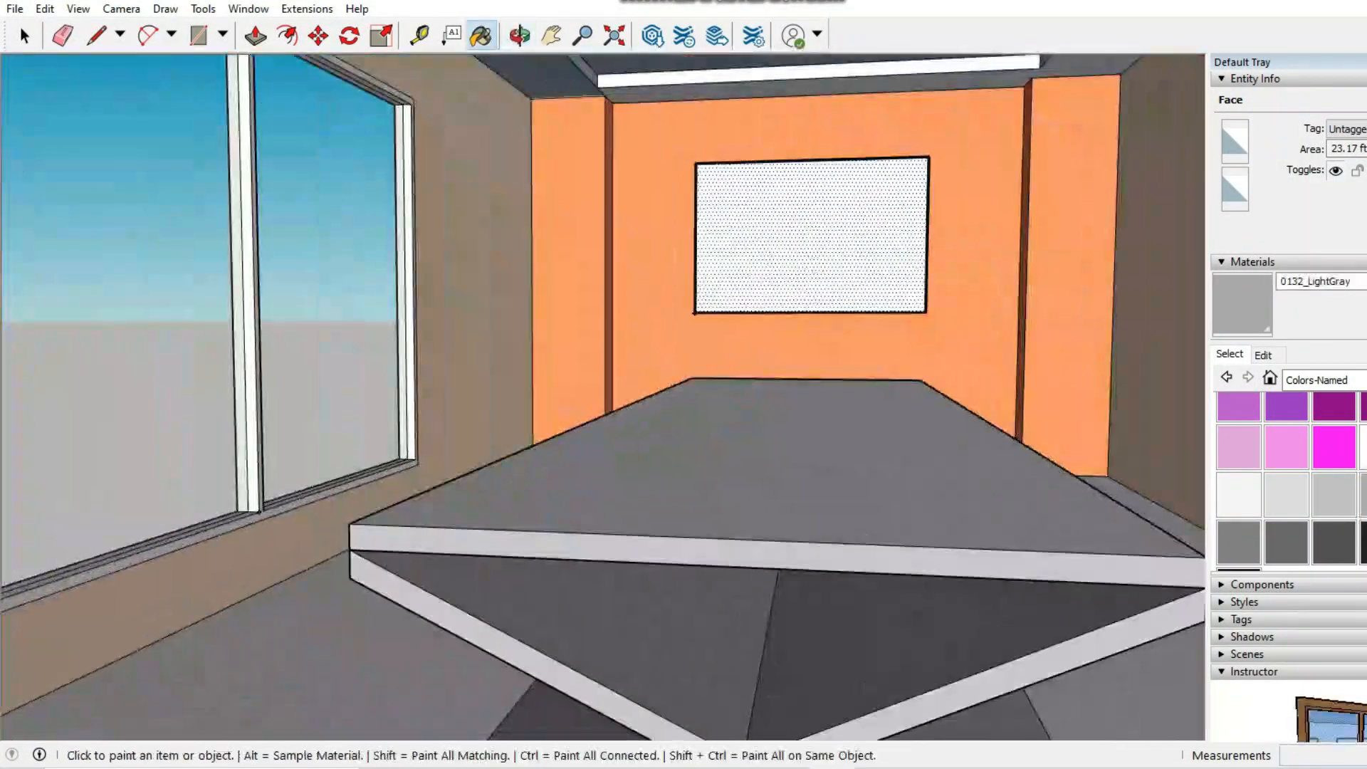
Paint further table surfaces with a dark grey and with 0128_White
middle_click_drag(712, 569, 463, 556)
left_click(1365, 543)
left_click(498, 485)
scroll(605, 456, "down", 5)
middle_click_drag(499, 485, 627, 499)
left_click(1364, 448)
left_click(605, 449)
scroll(626, 456, "up", 4)
scroll(612, 399, "down", 2)
middle_click_drag(613, 399, 612, 252)
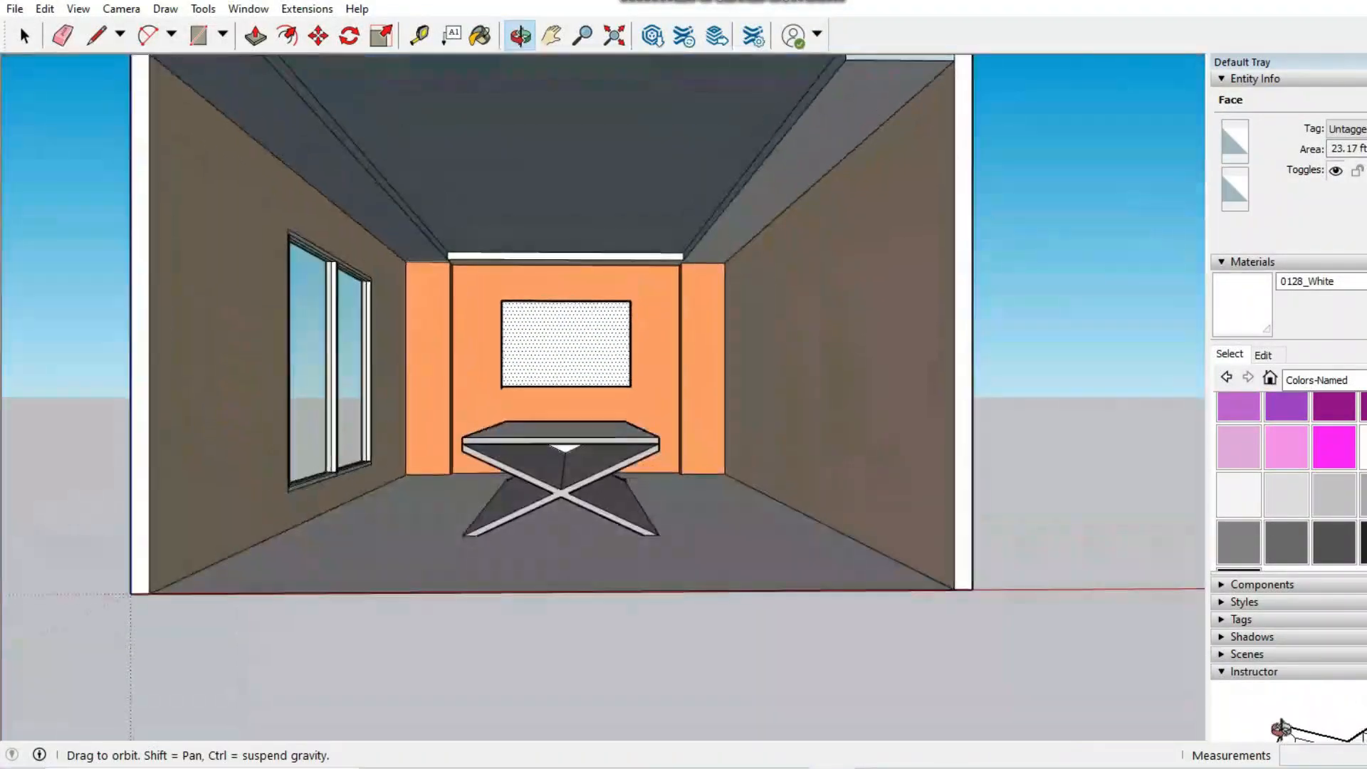
Offset the middle ceiling face inward and pull the inset panel down 6"
scroll(612, 253, "up", 3)
key("l")
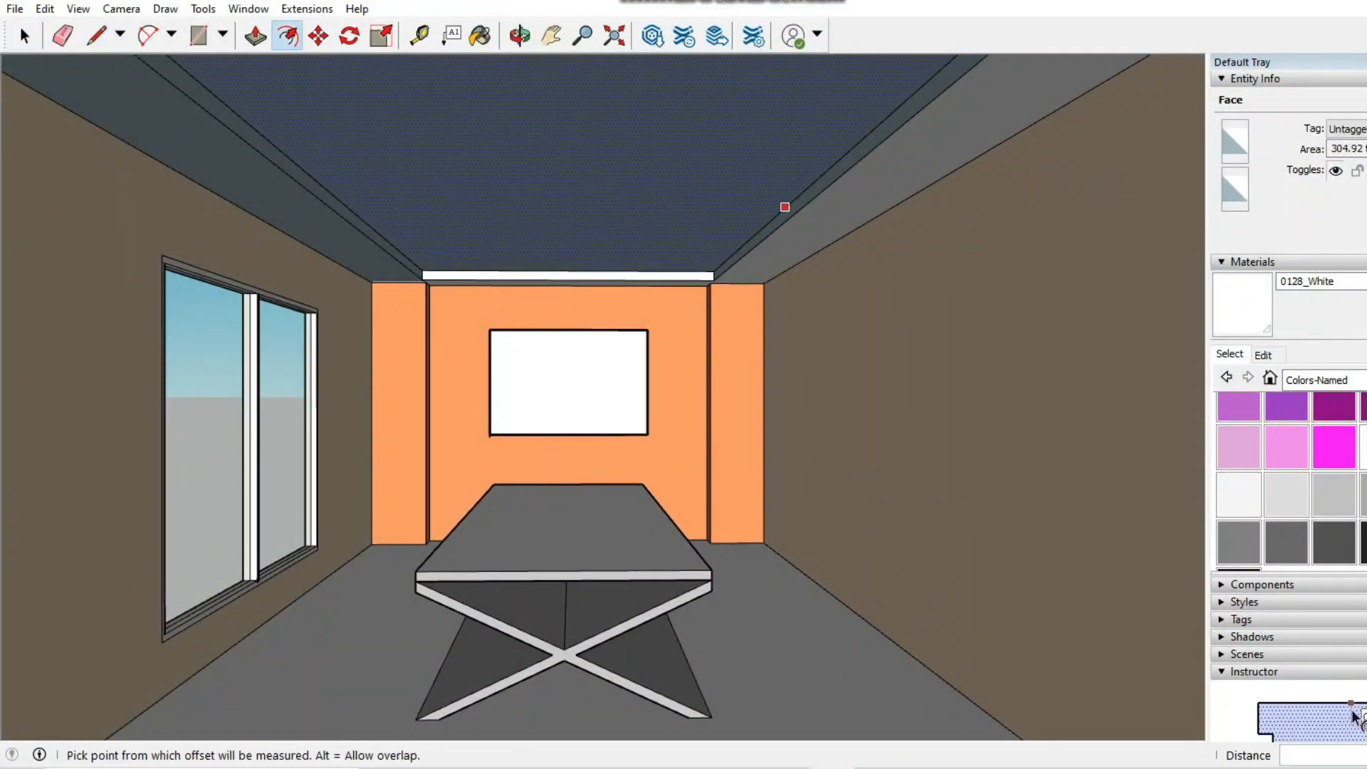
key("Return")
scroll(732, 208, "down", 4)
key("space")
key("p")
left_click(542, 206)
type("6\"")
key("Return")
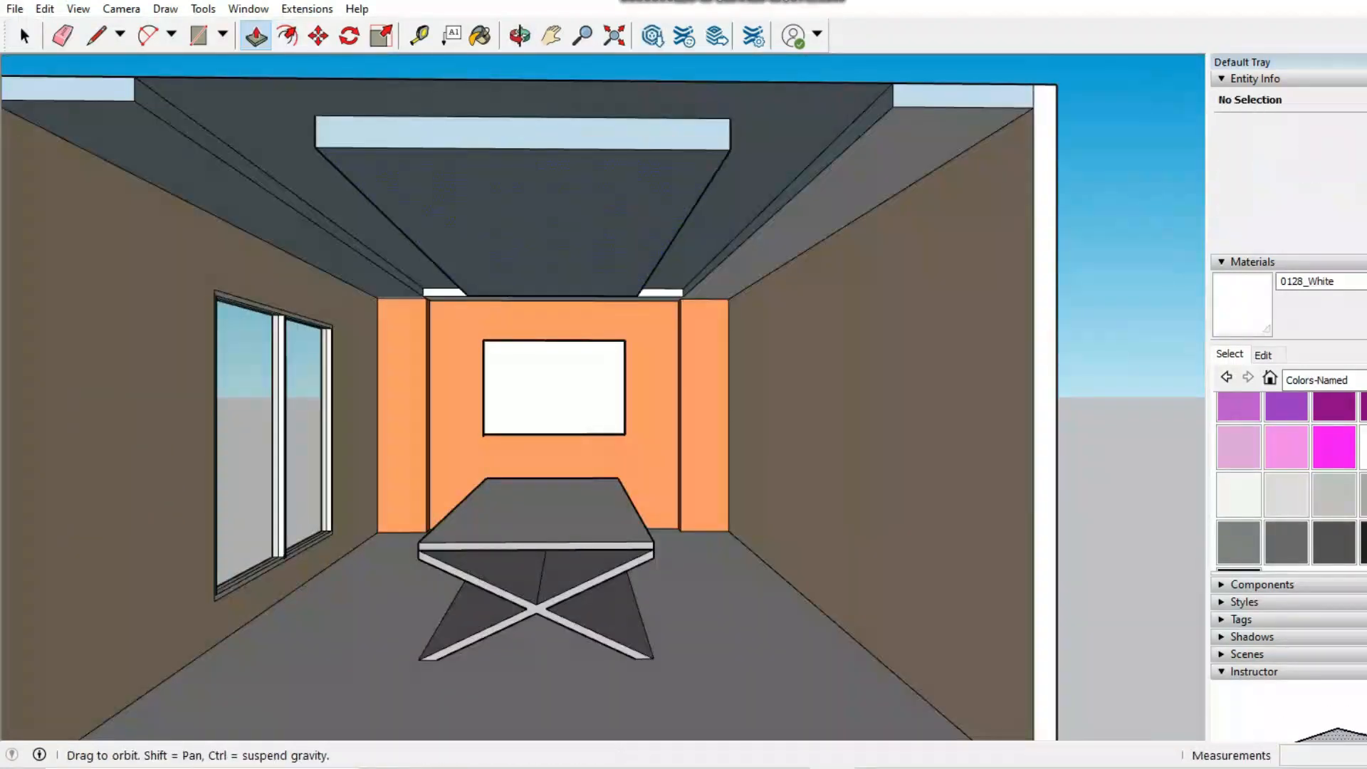
Draw a line across the underside of the dropped ceiling panel near the back wall
middle_click_drag(541, 284, 527, 192)
middle_click_drag(662, 292, 646, 267)
key("l")
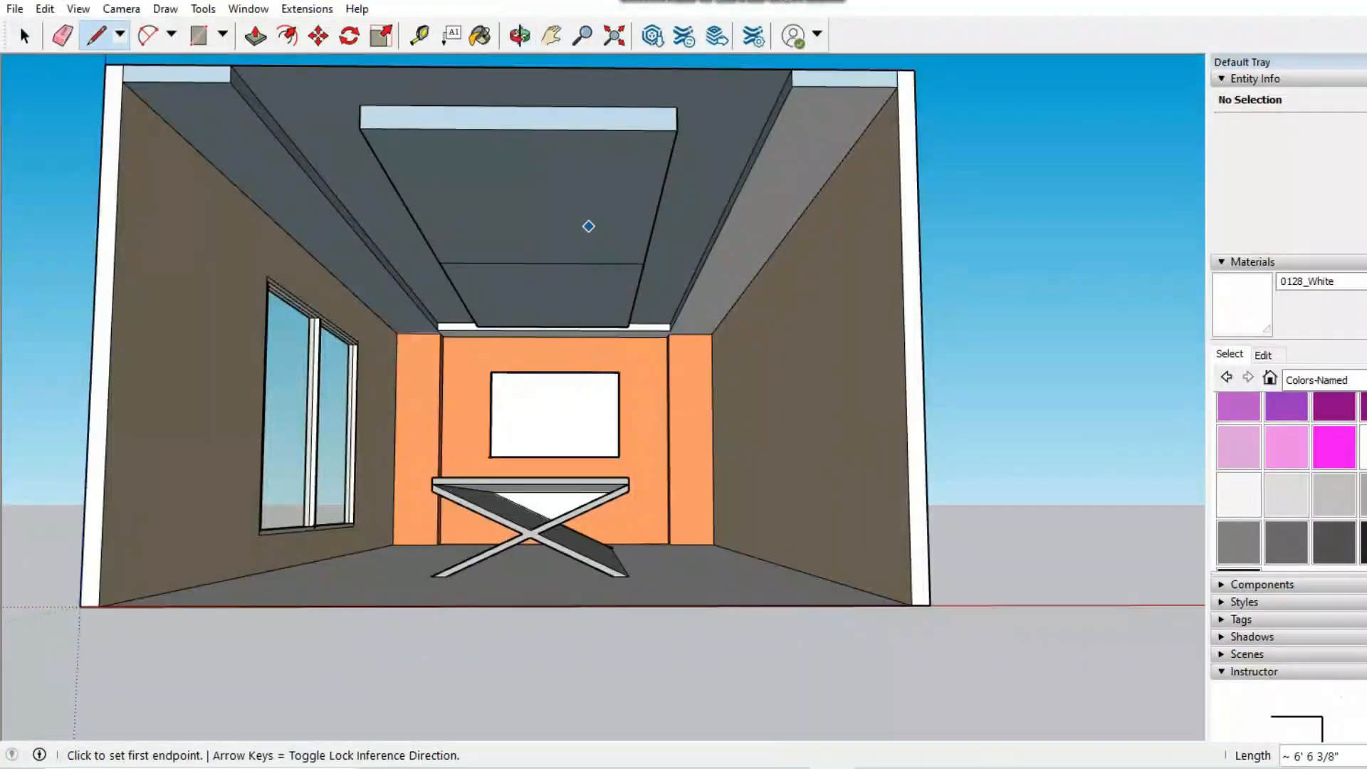
scroll(588, 227, "down", 3)
middle_click_drag(589, 227, 585, 356)
scroll(570, 441, "up", 3)
Paint the floor with the Terrazzo Tile Accent material from the Tile collection
key("b")
left_click(1329, 381)
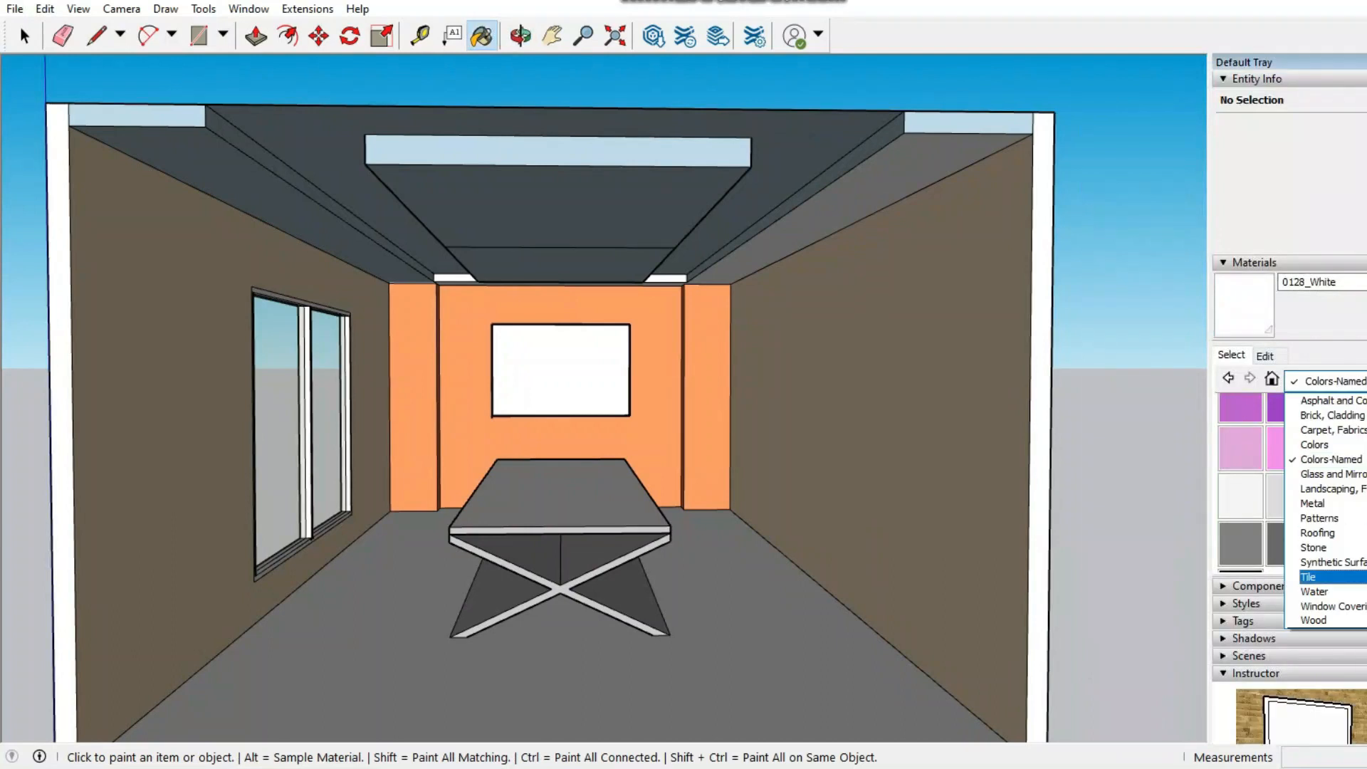
left_click(1330, 562)
left_click(1329, 381)
left_click(1328, 577)
scroll(1332, 491, "down", 3)
left_click(1337, 489)
left_click(769, 626)
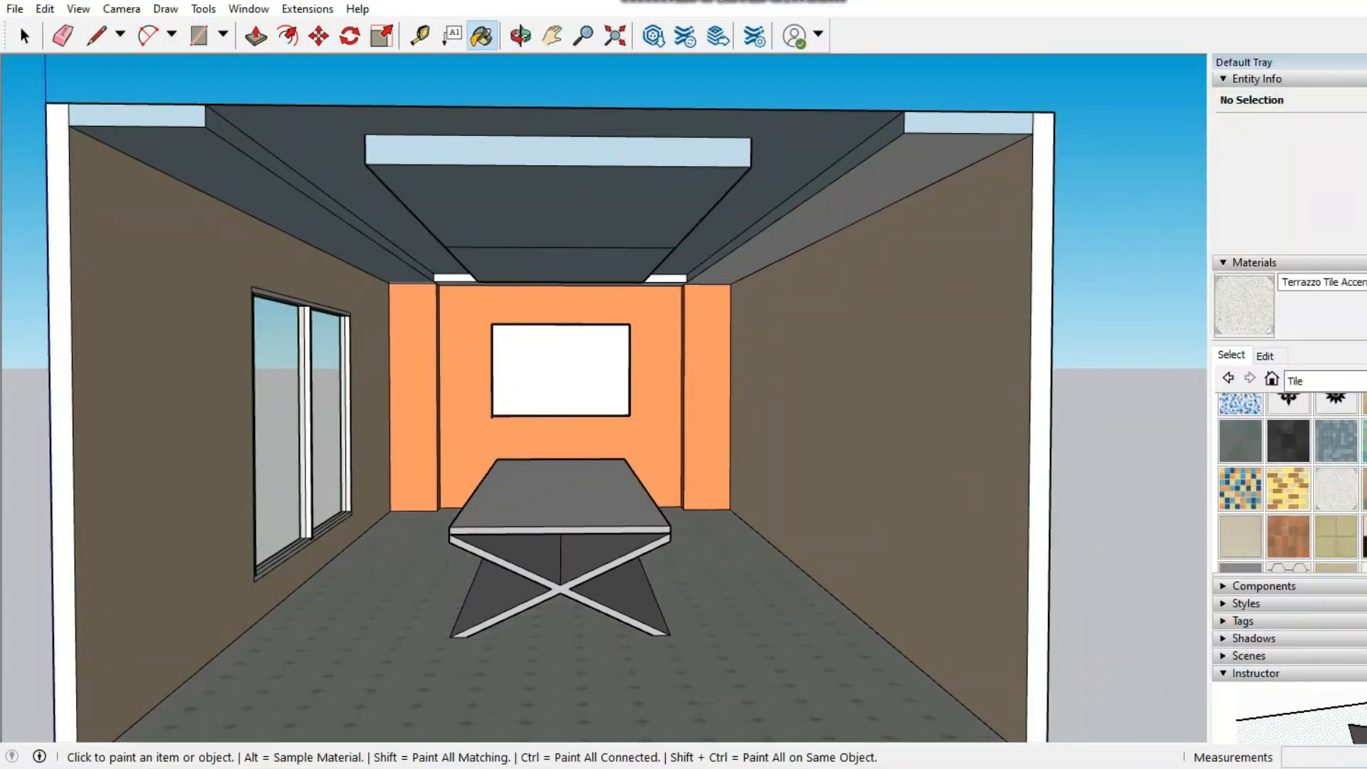
Brighten the Terrazzo Tile Accent colour and set its texture width to 2'
left_click(1265, 356)
left_click_drag(1313, 426, 1312, 417)
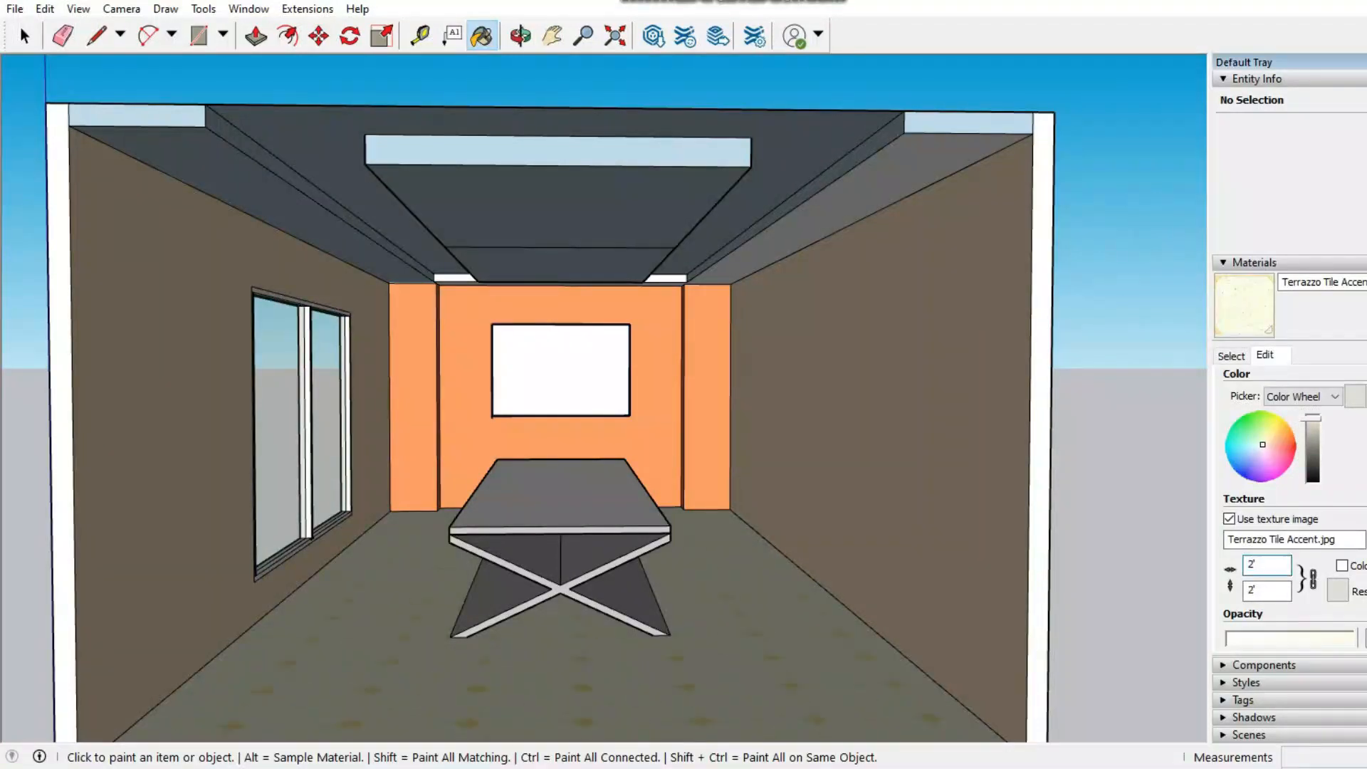
scroll(798, 625, "down", 3)
middle_click_drag(798, 625, 786, 605)
scroll(570, 641, "up", 8)
mouse_move(570, 641)
middle_mouse_down()
mouse_move(591, 570)
mouse_move(570, 641)
middle_mouse_up()
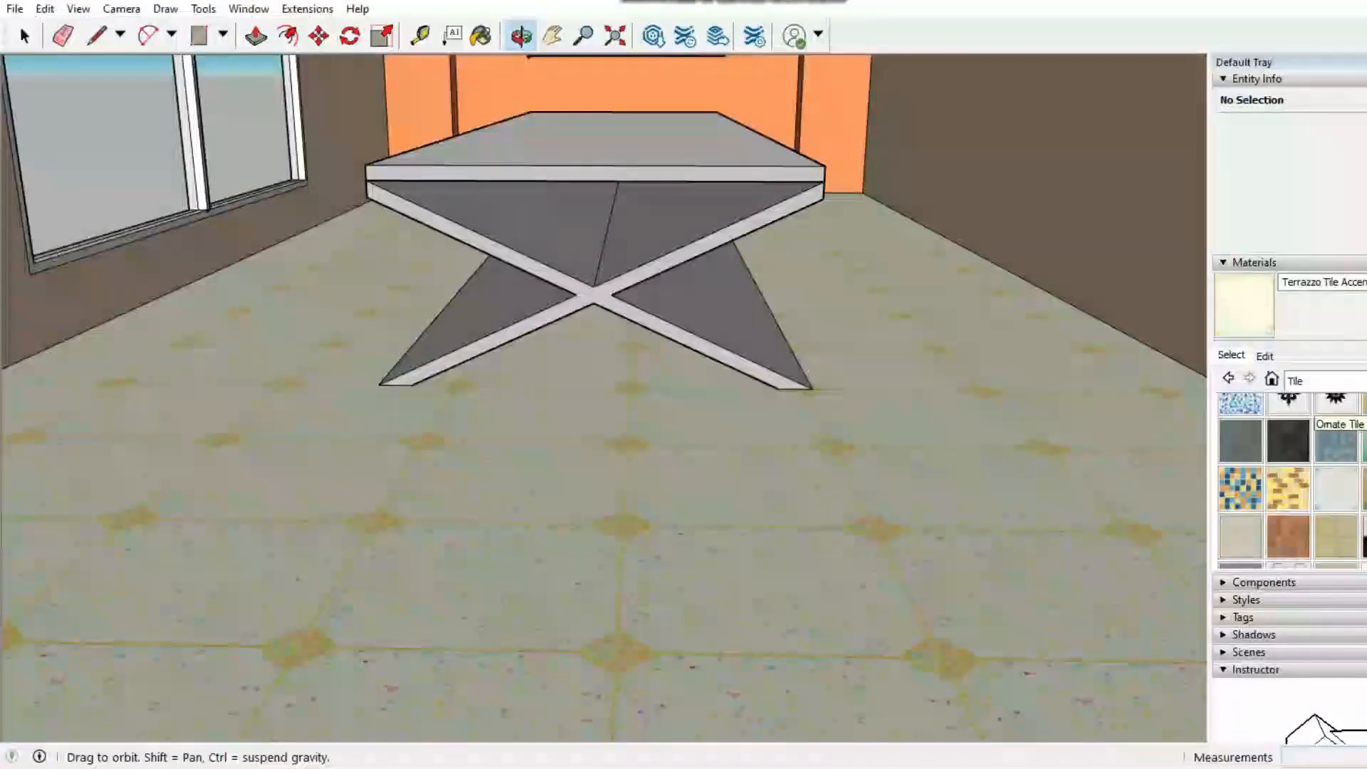
Repaint the floor with the White Square Tile material
scroll(1317, 407, "down", 5)
left_click(1239, 486)
left_click(769, 605)
Adjust the White Square Tile material to a near-white colour at full brightness
left_click(1265, 356)
left_click_drag(1312, 423, 1264, 445)
left_click_drag(1312, 423, 1313, 418)
left_click(1264, 446)
Set the White Square Tile texture width to 4'
double_click(1257, 564)
type("2'")
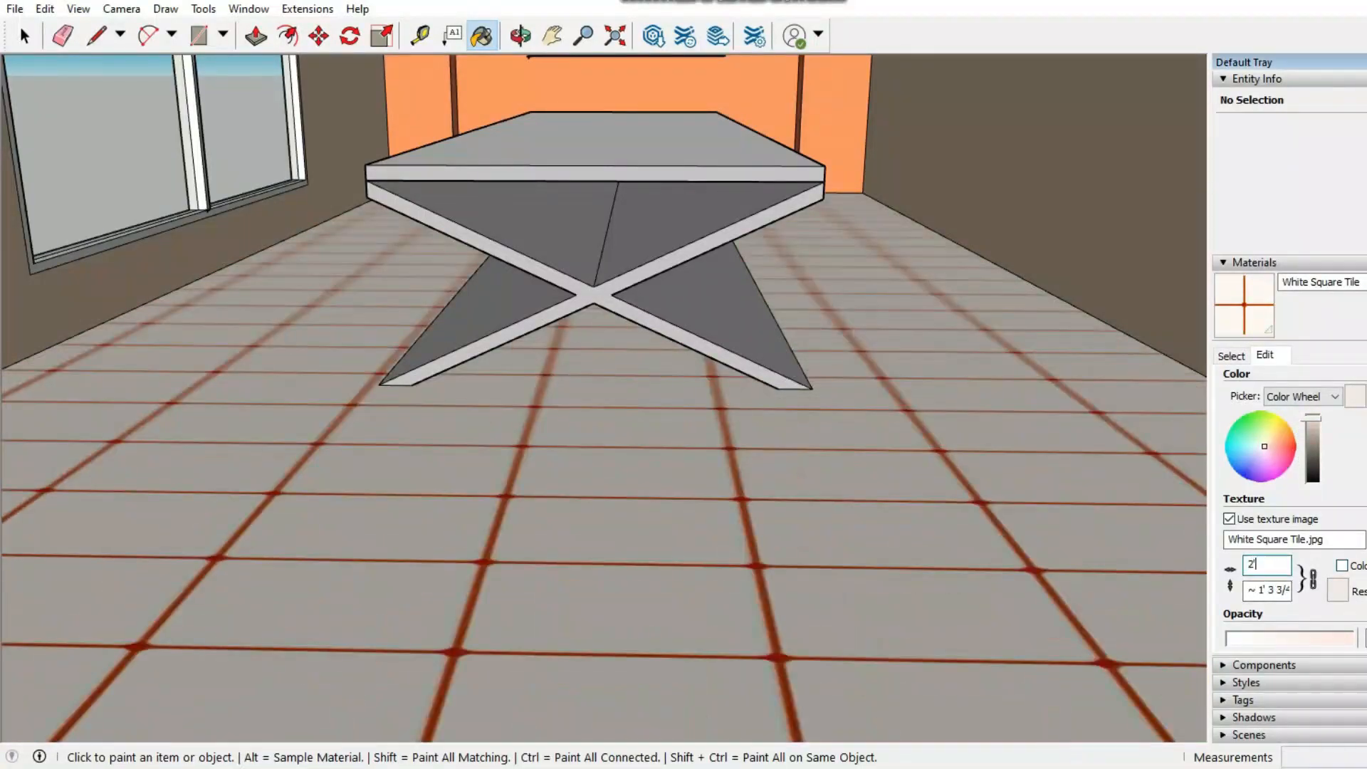
type("3\"")
key("Return")
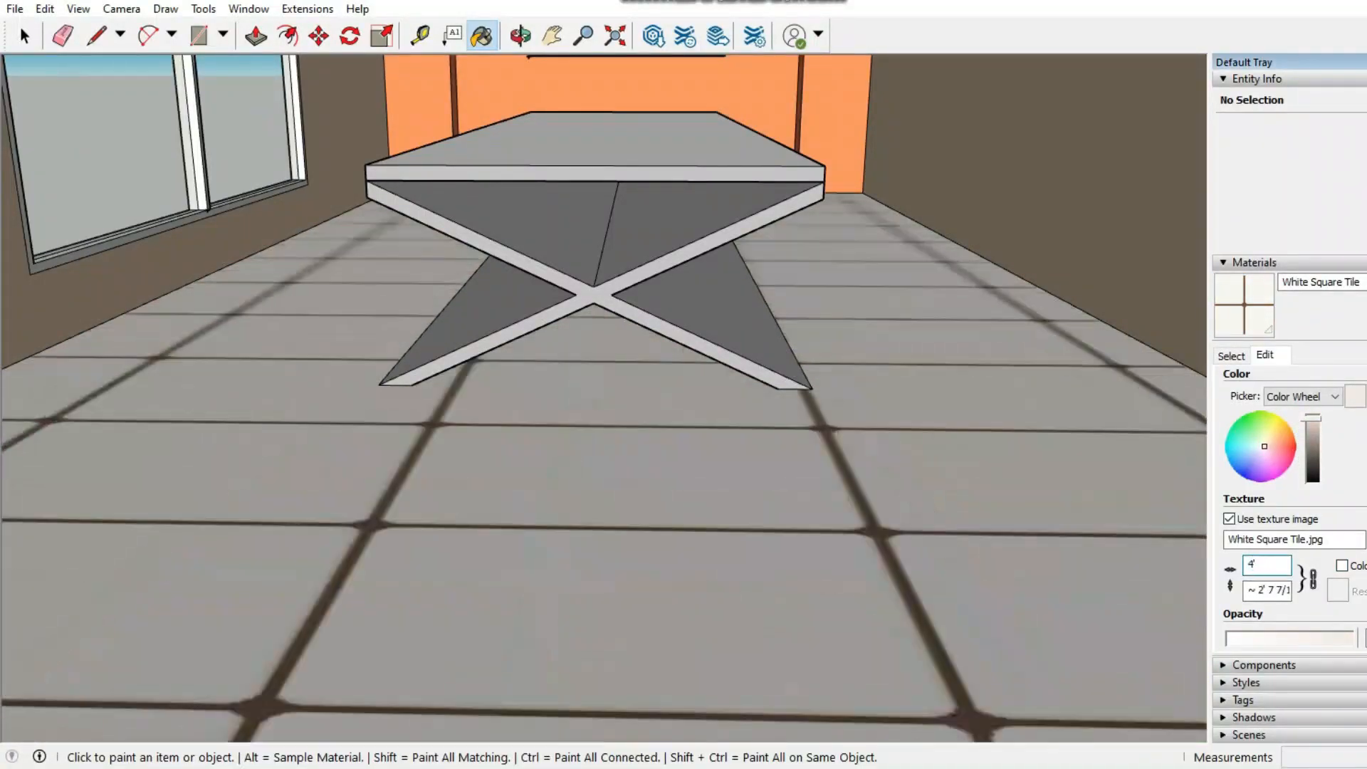
Place the office chair component on the floor at the window side of the table
scroll(604, 399, "down", 3)
middle_click_drag(604, 399, 604, 335)
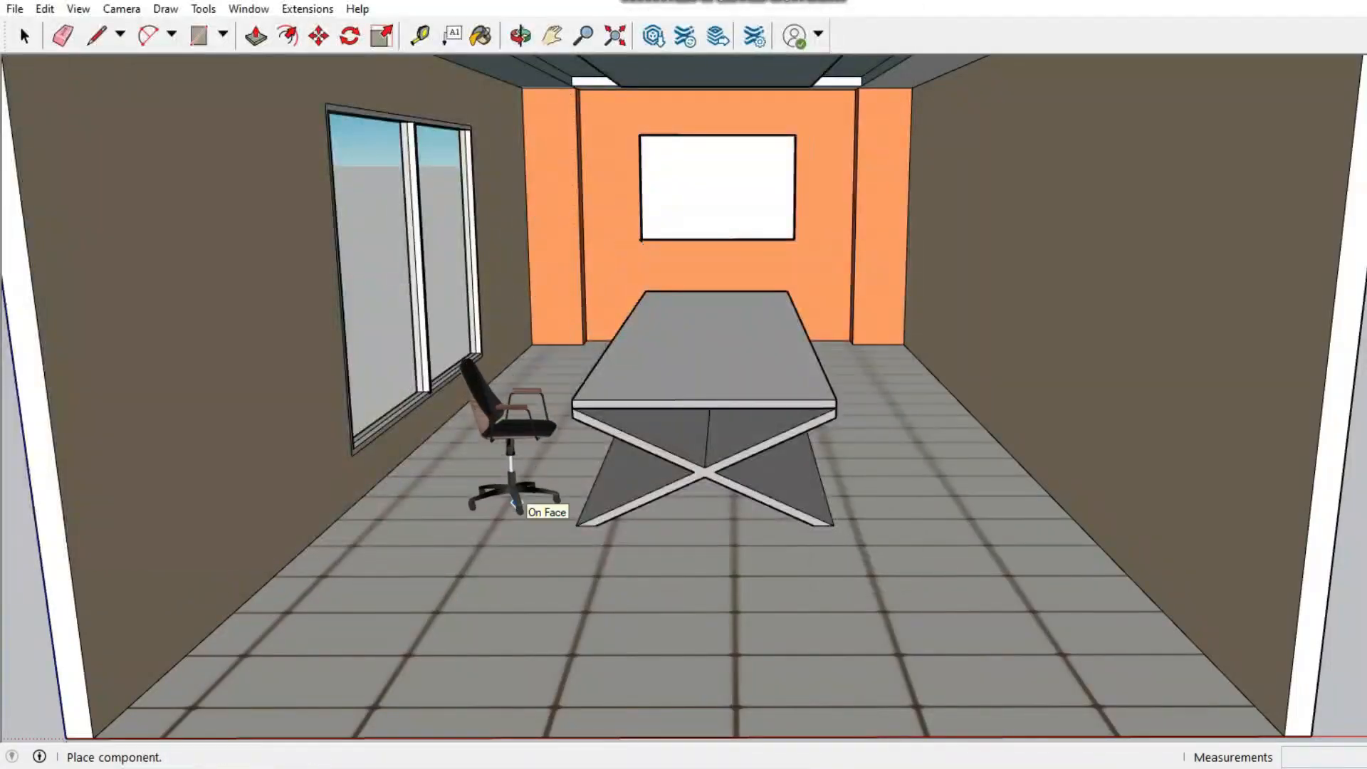
key("space")
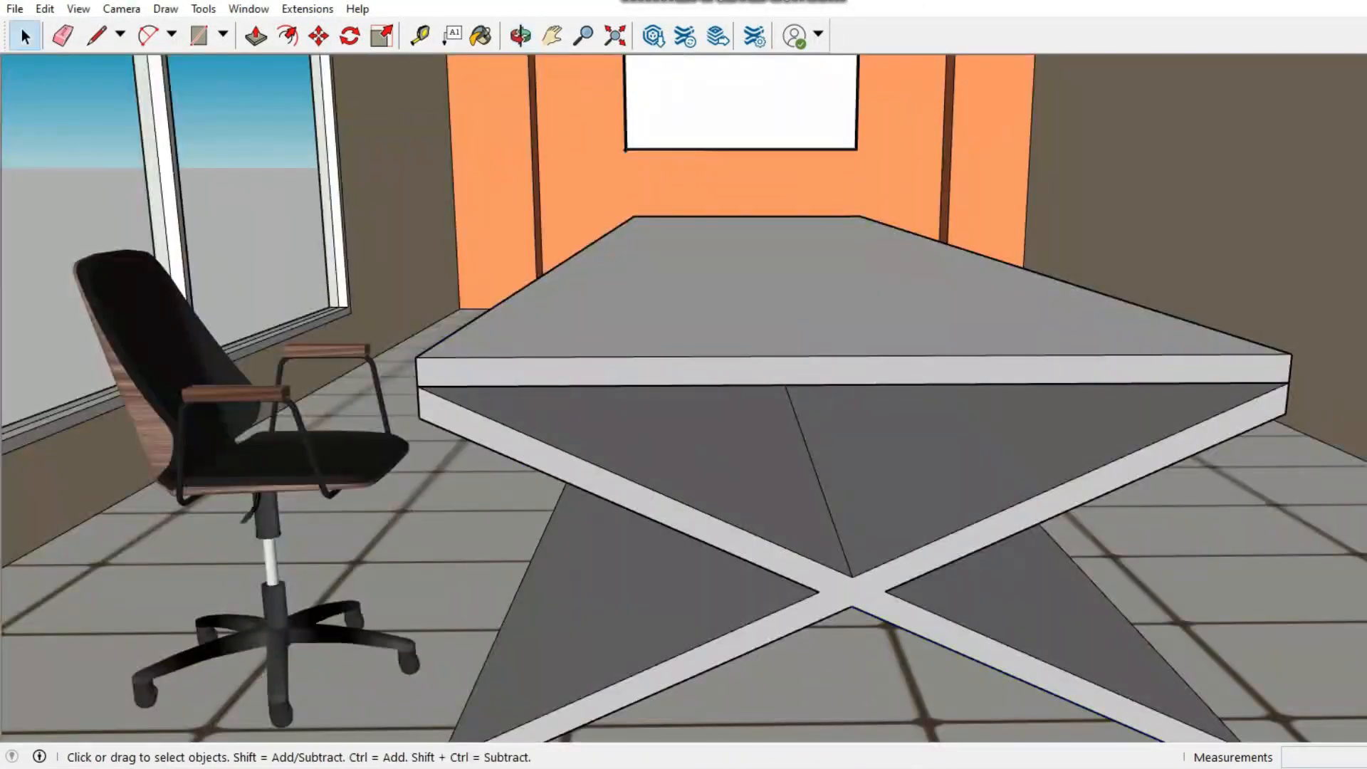
Copy the chair along the table's window side, dividing the distance by 4 for an evenly spaced row of five
left_click(239, 445)
middle_click_drag(541, 399, 242, 506)
middle_click_drag(955, 498, 769, 396)
left_click(85, 154)
left_click(788, 638)
type("/4")
key("Return")
key("space")
Copy the whole row of chairs across to the opposite side of the table
left_click(702, 536)
middle_click_drag(683, 498, 919, 370)
scroll(684, 320, "down", 3)
key("m")
key("ctrl")
left_click(616, 388)
left_click(1089, 388)
Rotate the copied row of chairs 180 degrees so the seats face the table
scroll(1068, 370, "up", 2)
middle_click_drag(1069, 370, 940, 356)
scroll(890, 328, "up", 4)
middle_click_drag(890, 285, 669, 314)
key("q")
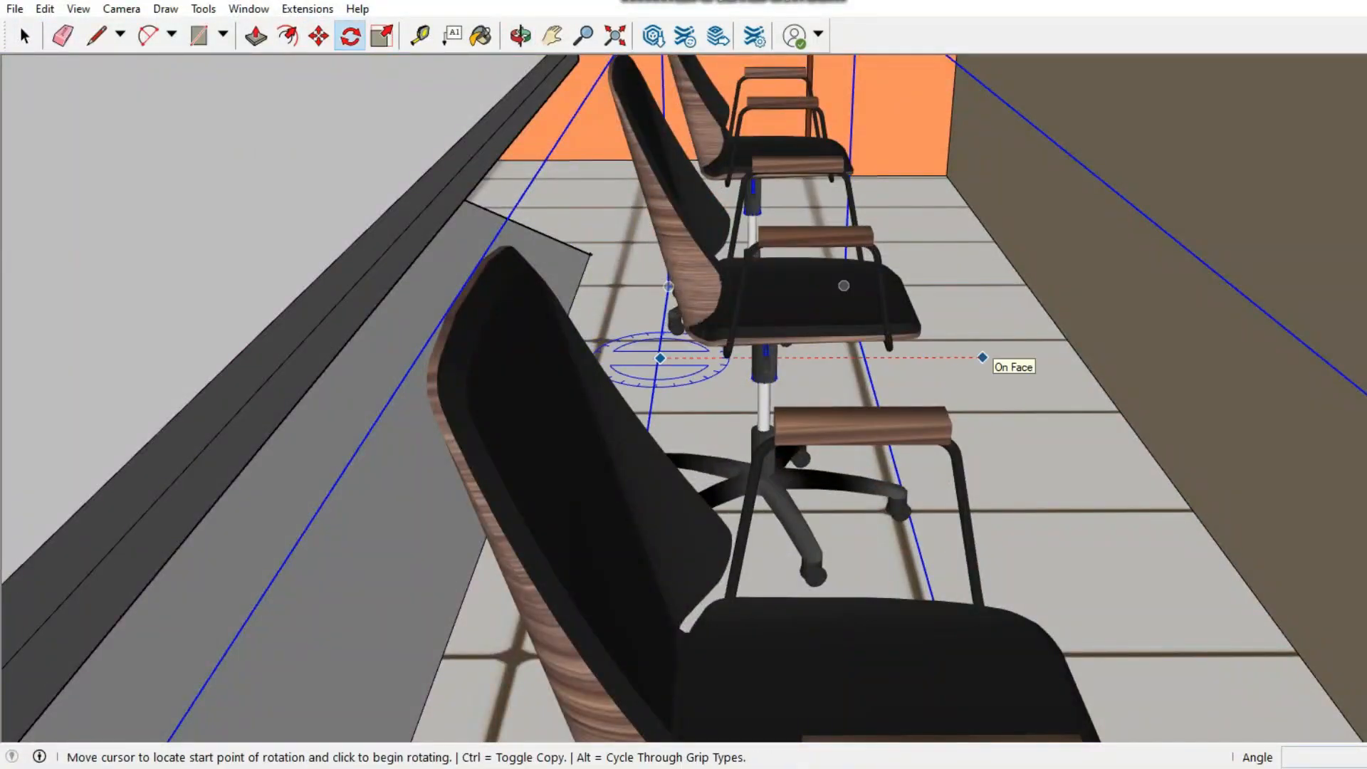
left_click(983, 357)
type("180")
key("Return")
Move the rotated row of chairs into line along the table side opposite the window
key("m")
scroll(695, 493, "down", 4)
middle_click_drag(694, 493, 720, 456)
left_click(681, 296)
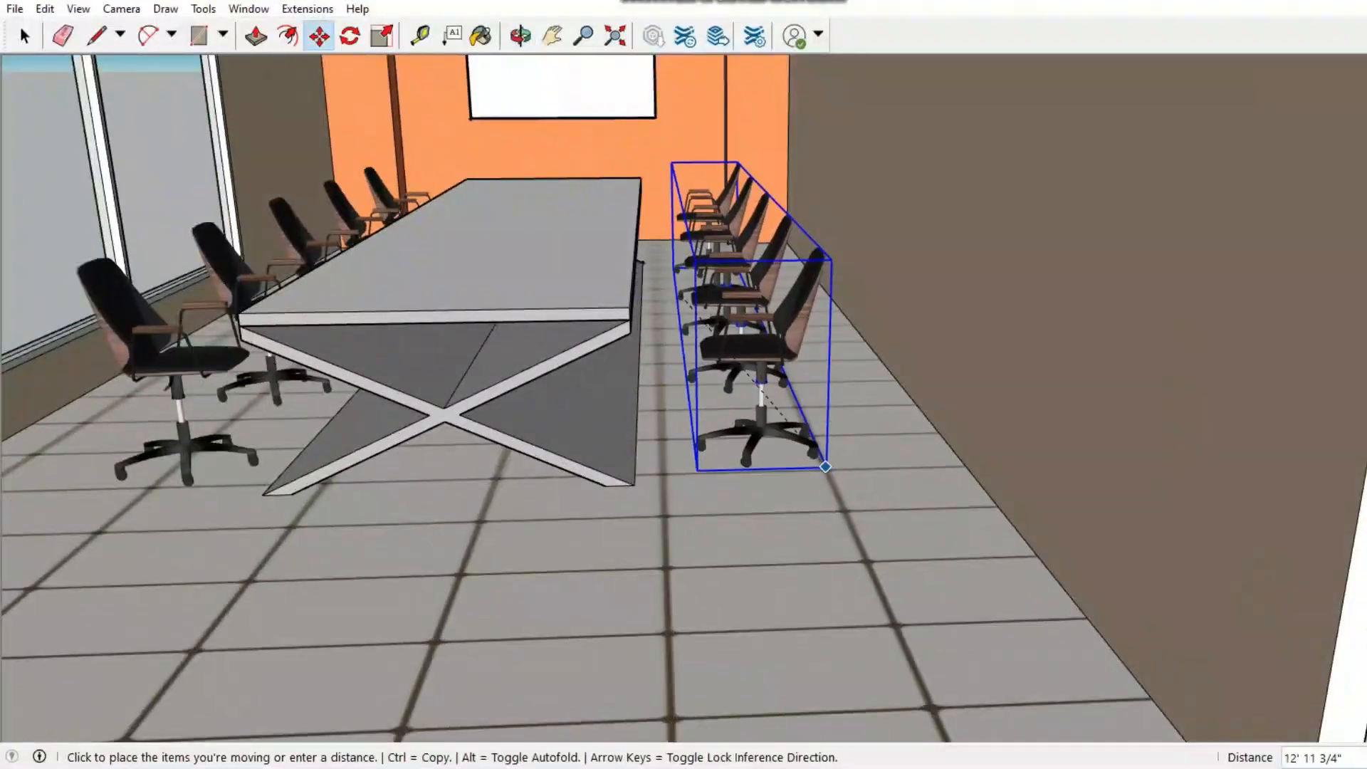
left_click(825, 470)
key("space")
left_click(647, 522)
Set the camera to the standard Front view of the meeting room
middle_click_drag(648, 522, 655, 306)
scroll(619, 357, "up", 5)
scroll(619, 356, "down", 5)
left_click(121, 10)
mouse_move(157, 72)
left_click(390, 111)
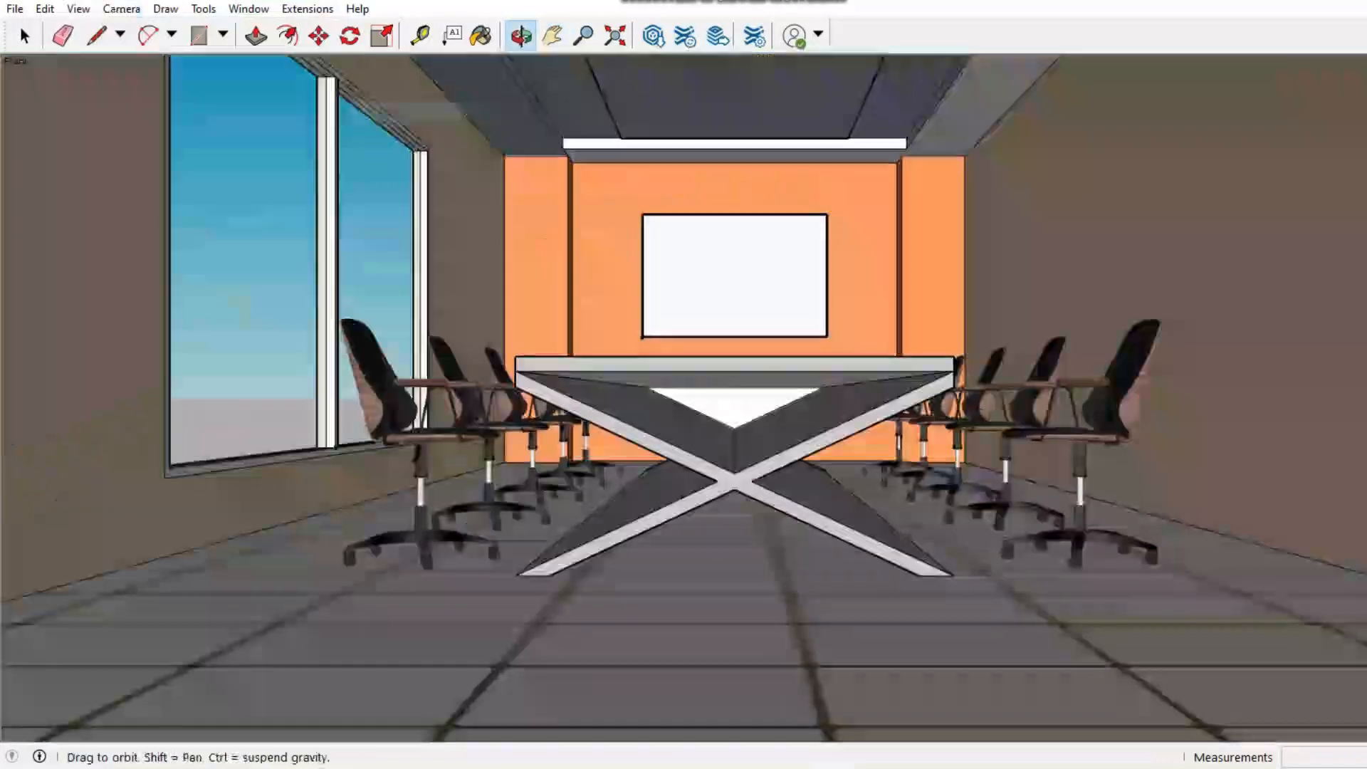
left_click(1019, 570)
key("space")
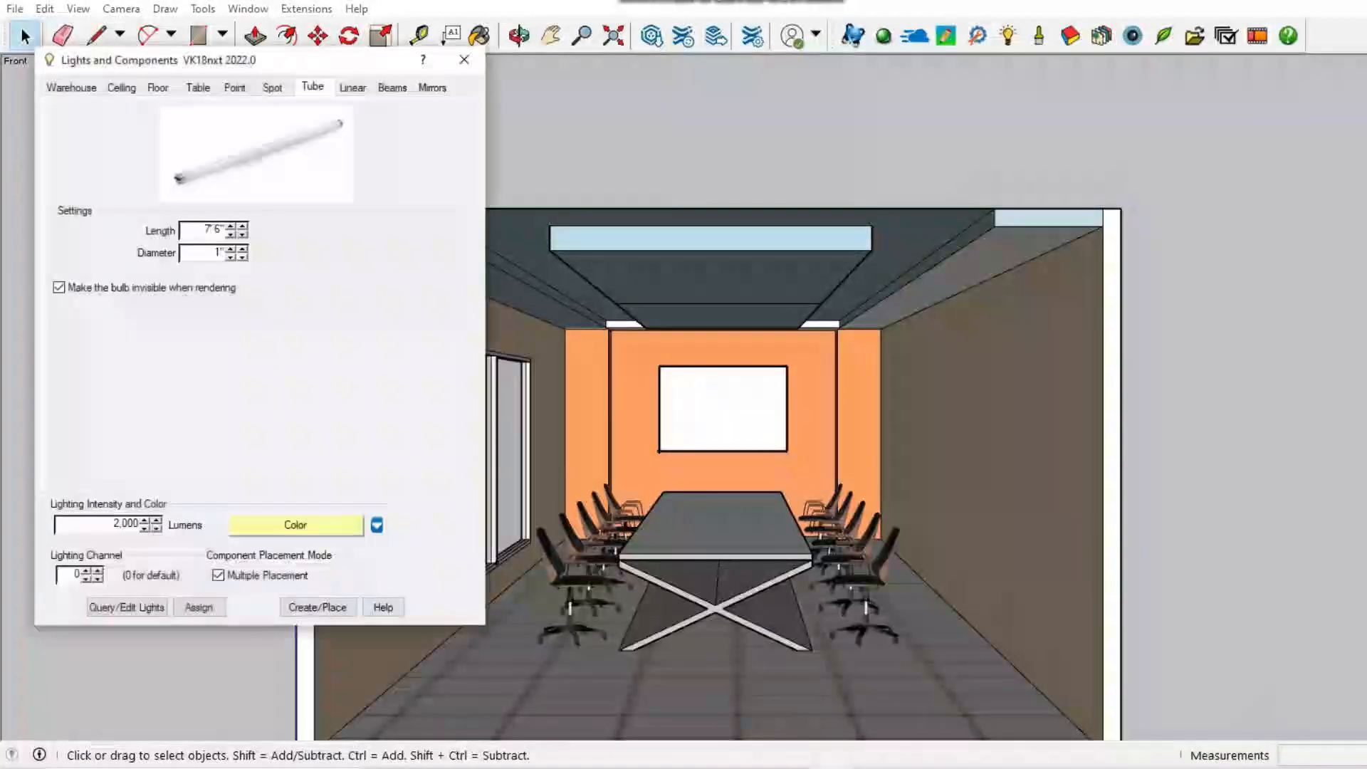
Place flush rectangular 1' 6" by 1' 8" ceiling lights at 2,000 lumens along the outer strip of the dropped ceiling
left_click(273, 87)
left_click(235, 88)
left_click(198, 88)
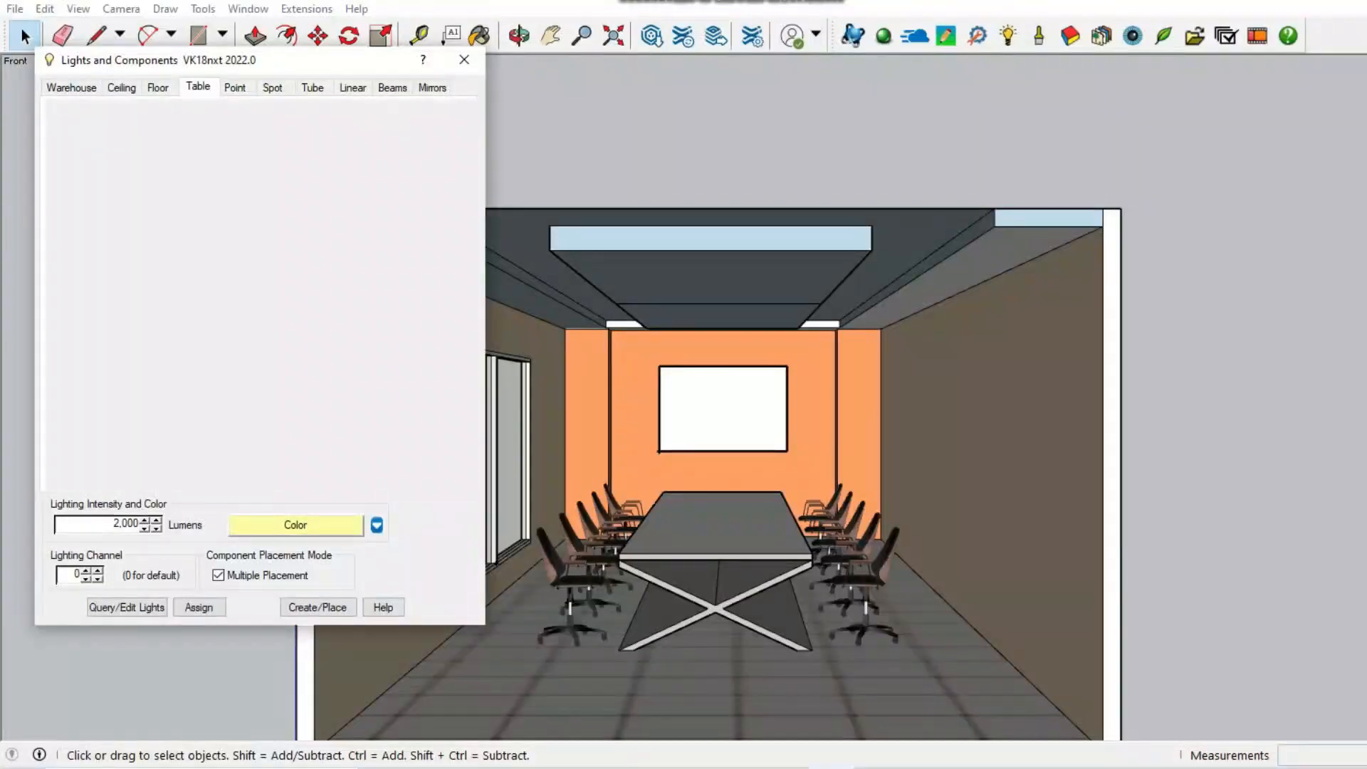
left_click(122, 87)
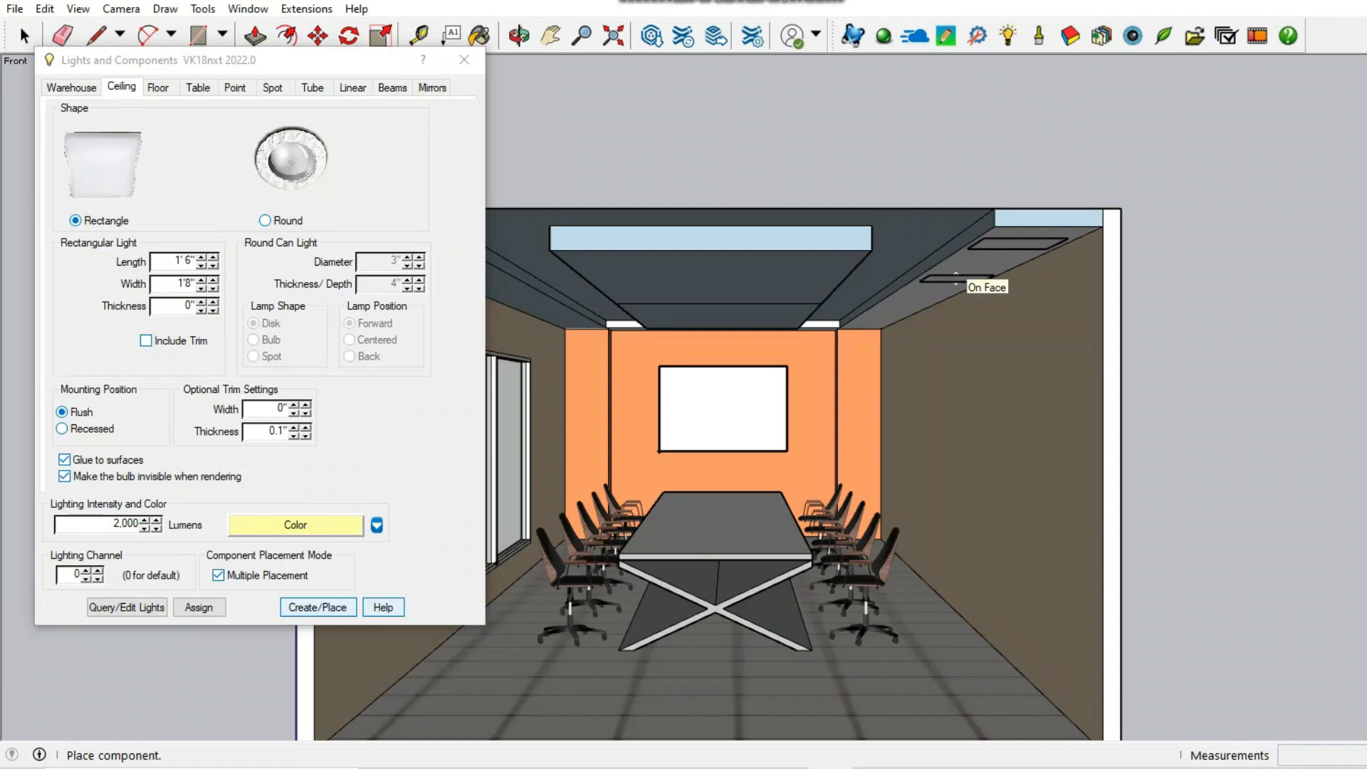
scroll(906, 304, "up", 3)
middle_click_drag(905, 304, 865, 235)
left_click(870, 345)
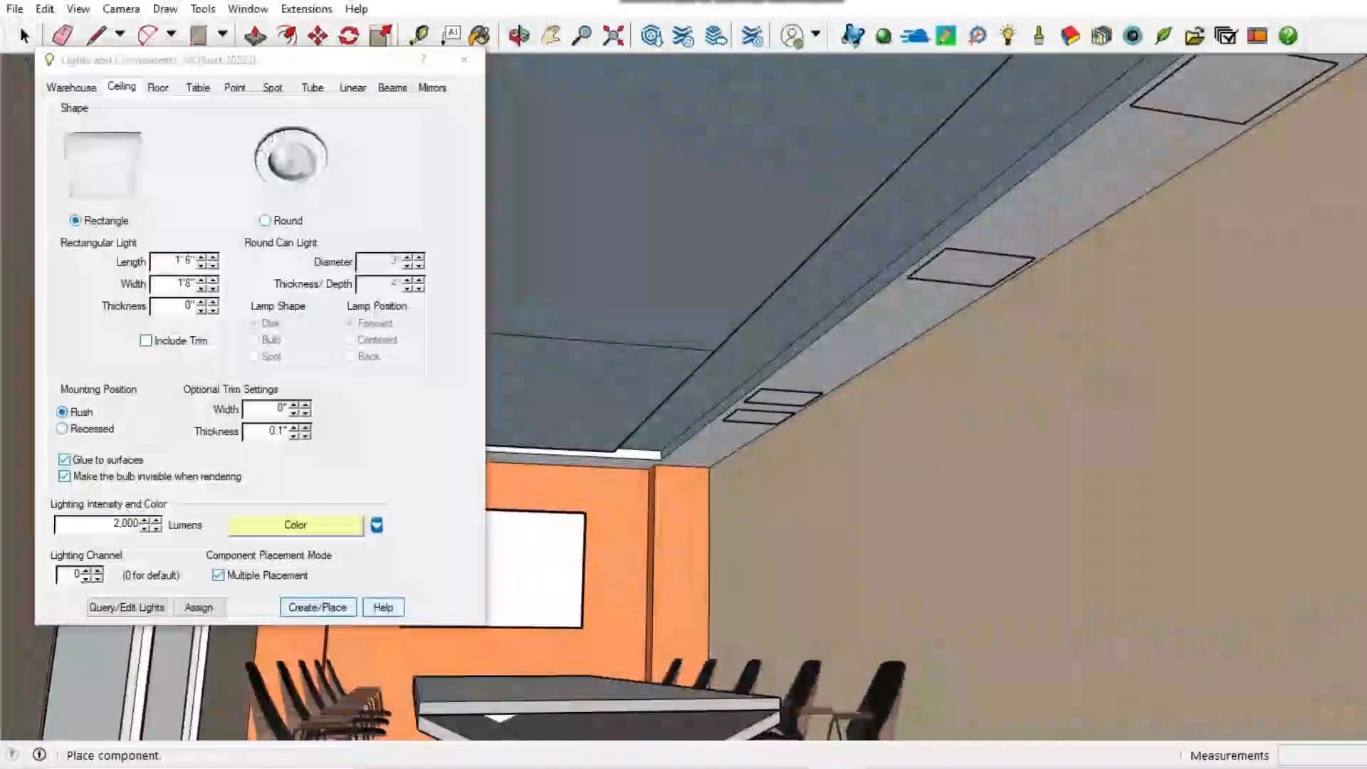
middle_click_drag(784, 387, 726, 377)
left_click_drag(285, 59, 782, 238)
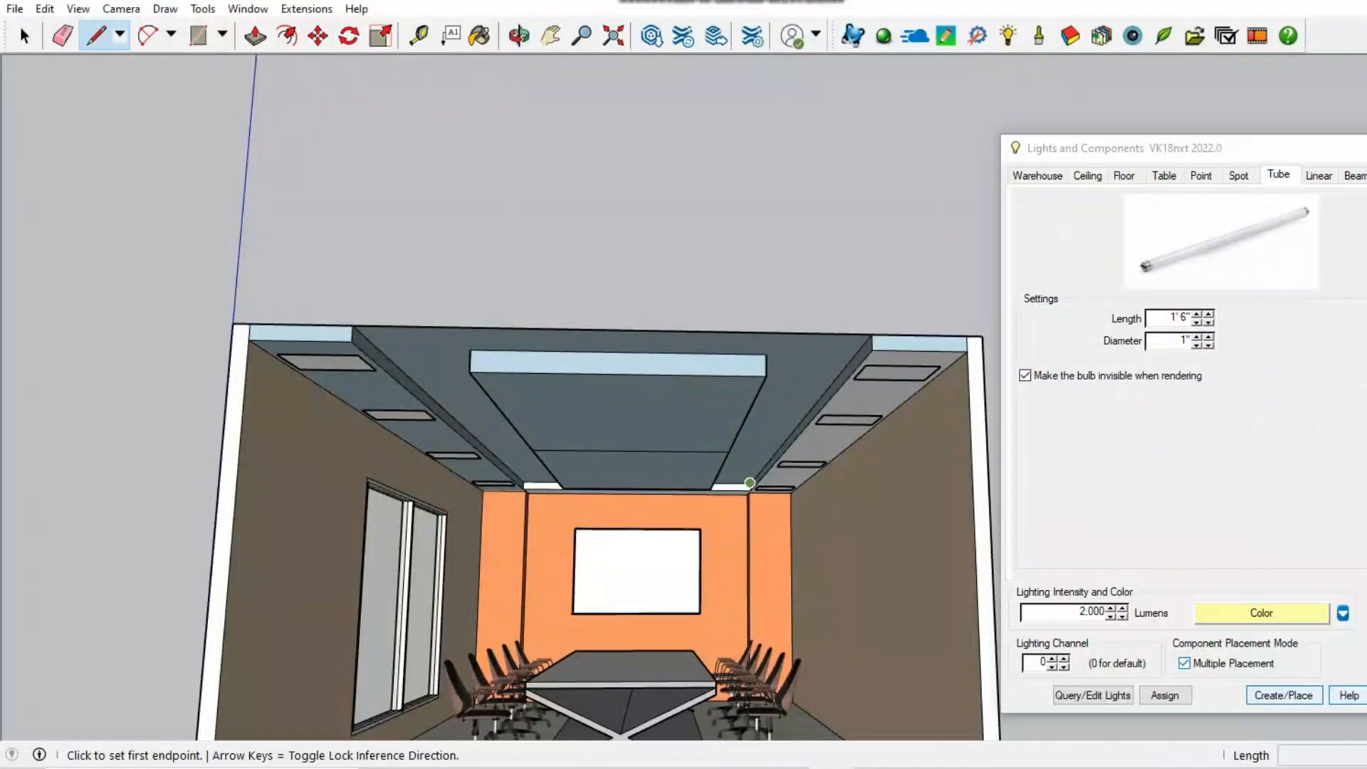
Draw a line along the side face of the central ceiling panel and push its upper strip inward as a light recess
left_click(749, 483)
scroll(734, 488, "up", 3)
middle_click_drag(733, 487, 605, 441)
scroll(712, 492, "down", 3)
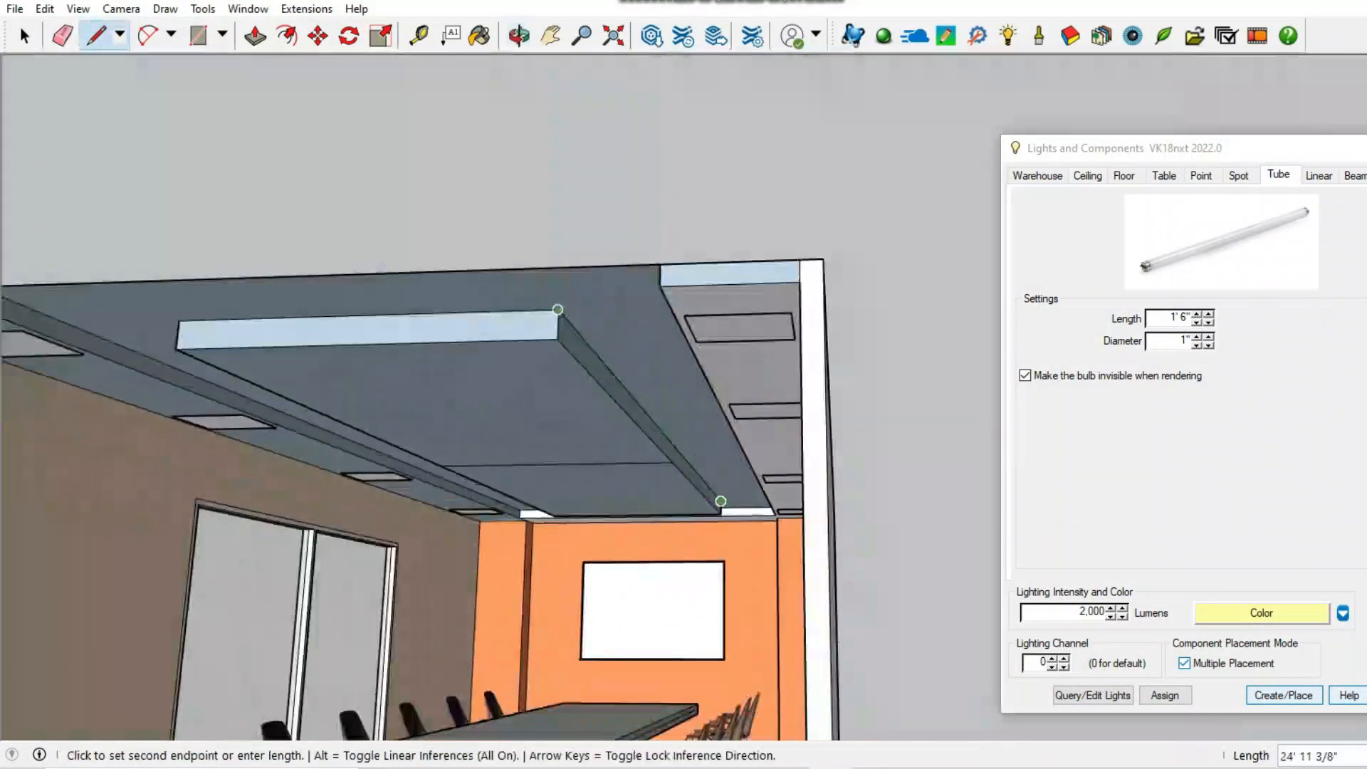
left_click(557, 319)
scroll(721, 503, "up", 5)
left_click(720, 500)
scroll(720, 500, "down", 4)
key("p")
left_click(584, 330)
Split the central ceiling panel's opposite side face with a line and push in the upper strip by the same depth
mouse_move(385, 356)
middle_mouse_down()
mouse_move(562, 342)
mouse_move(527, 348)
middle_mouse_up()
key("l")
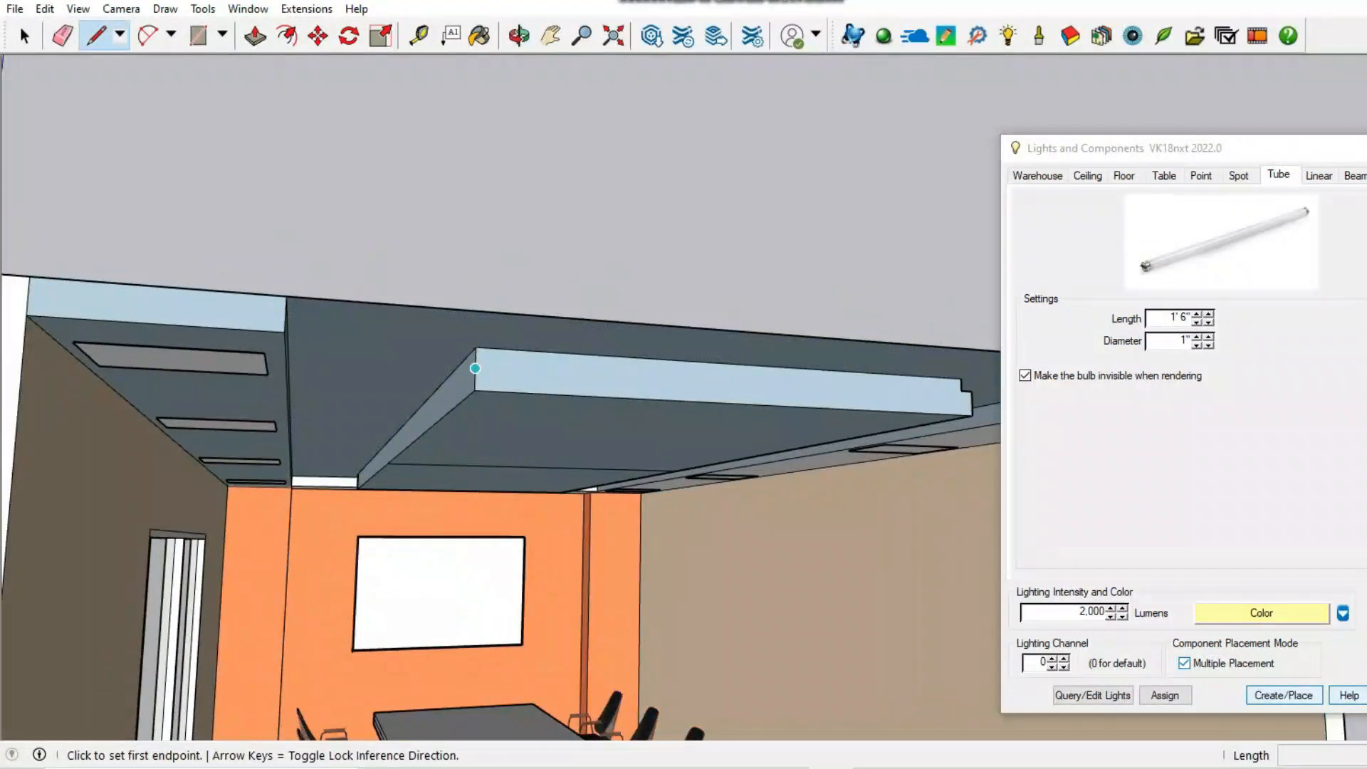
scroll(476, 360, "up", 2)
left_click(472, 362)
scroll(342, 492, "up", 4)
left_click(348, 486)
scroll(342, 491, "down", 4)
key("p")
double_click(351, 464)
Configure a tube light 24' 11" long to match the recess, with a yellow light colour
middle_click_drag(470, 545, 285, 499)
scroll(554, 504, "up", 4)
key("l")
left_click(554, 503)
scroll(554, 504, "down", 4)
middle_click_drag(567, 639, 648, 687)
left_click(1261, 614)
left_click(1082, 579)
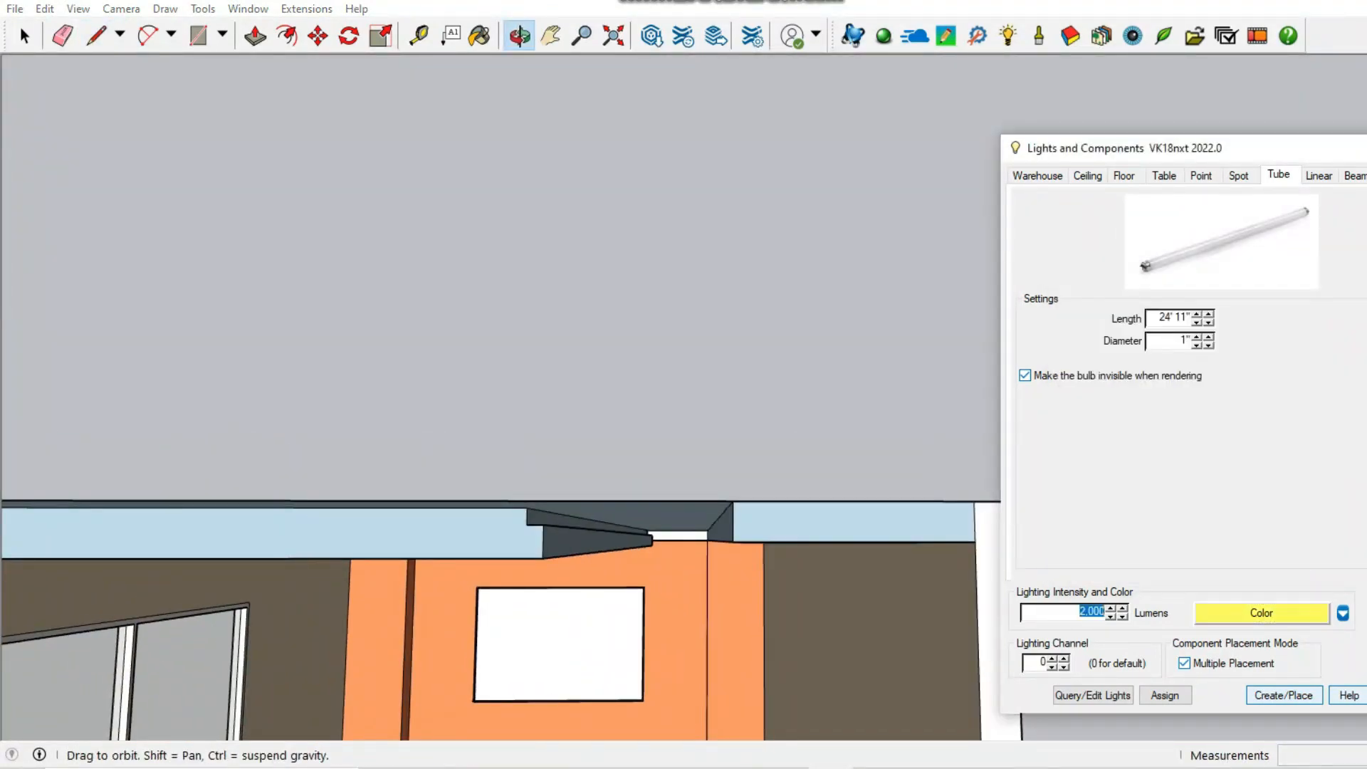
Place the tube light with 1000 lumens and rotate it 90 degrees to run along the ceiling panel
scroll(591, 526, "down", 5)
middle_click_drag(591, 498, 591, 527)
type("q90")
key("Return")
Move the tube light into the recess on one side of the central ceiling panel
key("m")
left_click(924, 382)
middle_click_drag(767, 371, 766, 318)
scroll(492, 420, "up", 5)
middle_click_drag(555, 399, 591, 328)
middle_click_drag(436, 286, 433, 284)
scroll(459, 305, "up", 5)
middle_click_drag(499, 342, 515, 233)
scroll(515, 233, "down", 10)
scroll(749, 380, "up", 5)
Copy the tube light across into the recess on the other side of the central ceiling panel
left_click(729, 356)
key("ctrl")
scroll(307, 369, "up", 5)
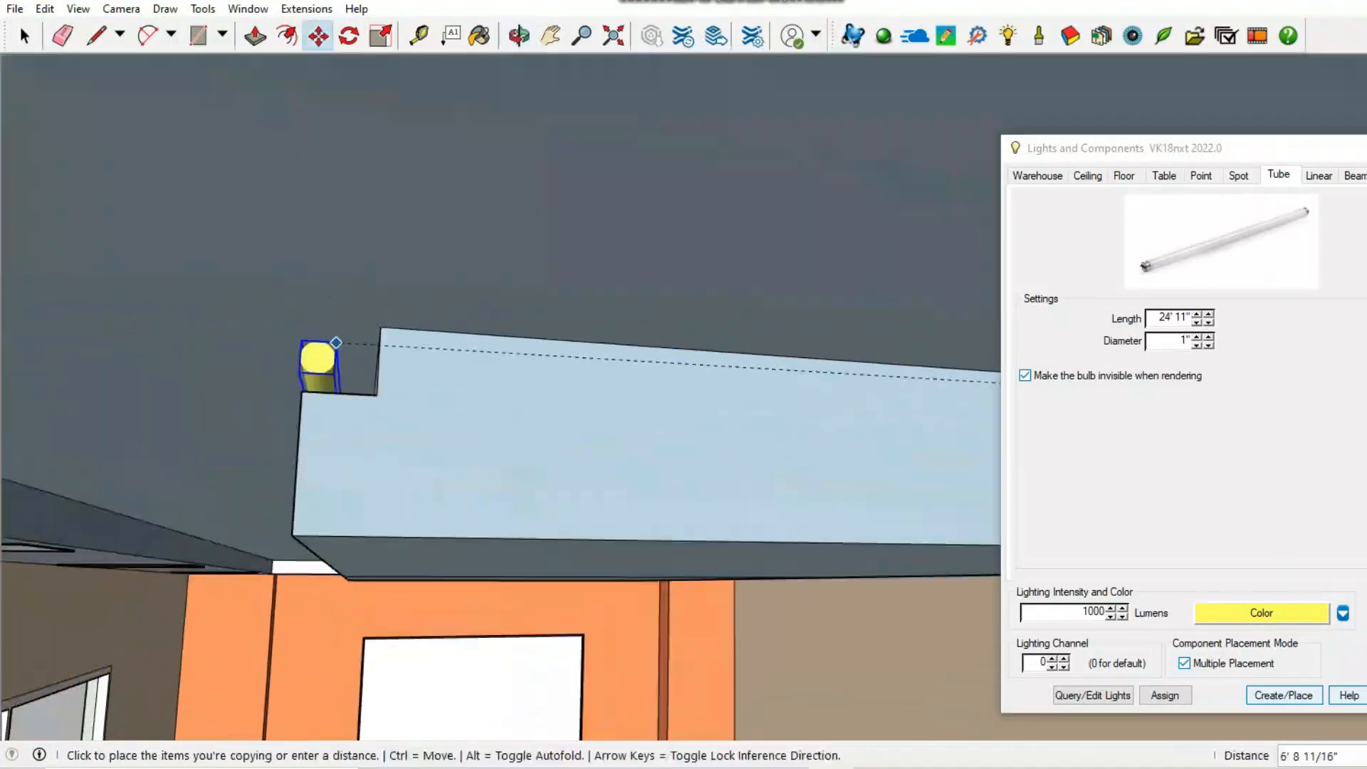
left_click(379, 330)
scroll(379, 342, "down", 10)
key("space")
Paint the dropped ceiling with 0128_White from the Colors-Named collection
scroll(389, 556, "up", 3)
middle_click_drag(427, 512, 569, 441)
scroll(456, 456, "up", 5)
scroll(570, 441, "up", 3)
mouse_move(683, 441)
middle_mouse_down()
mouse_move(641, 370)
mouse_move(676, 427)
middle_mouse_up()
left_click(78, 10)
left_click(306, 104)
key("z")
key("space")
key("b")
left_click(1332, 381)
left_click(1324, 461)
scroll(1293, 527, "down", 10)
left_click(1364, 478)
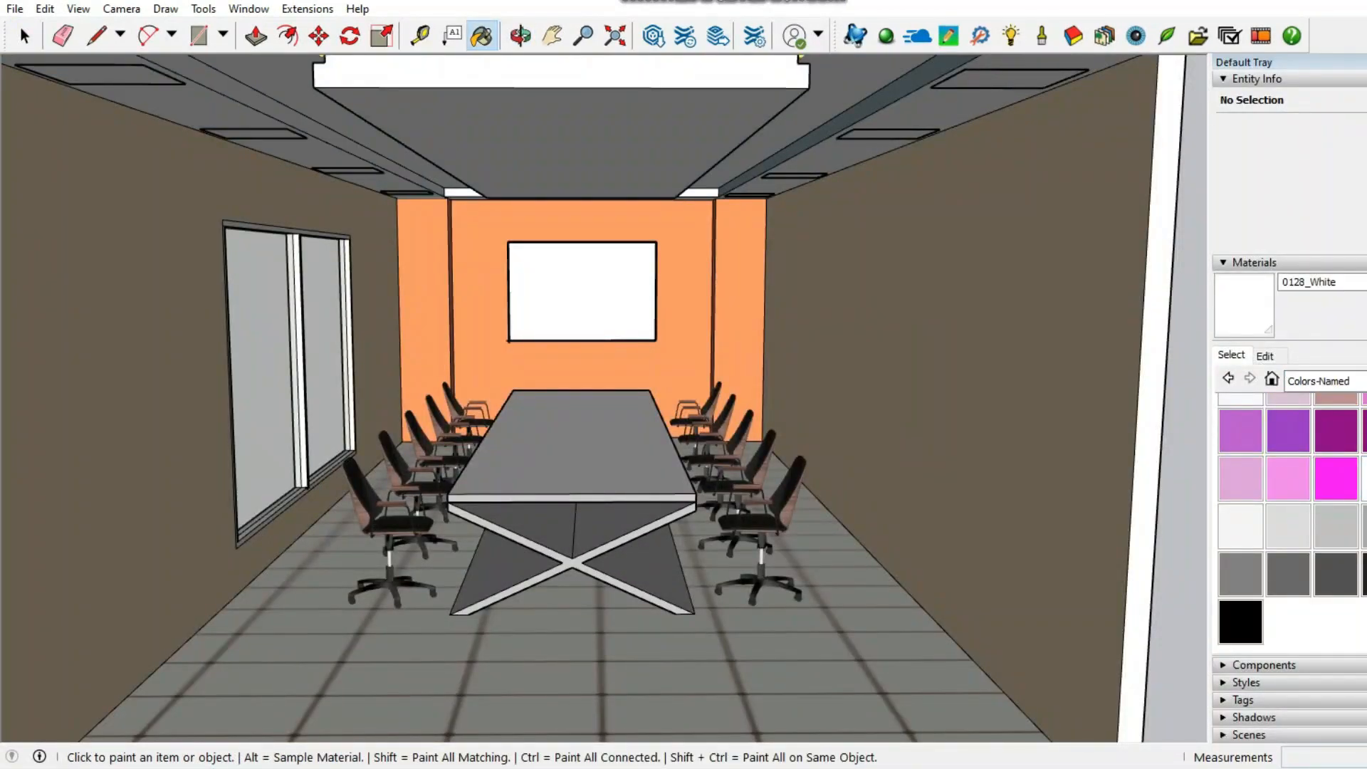
left_click(1364, 63)
Pick the window glass in the iRender nXt material editor and change its preview colour to blue
left_click(1074, 35)
left_click_drag(526, 3, 1240, 4)
left_click(1231, 341)
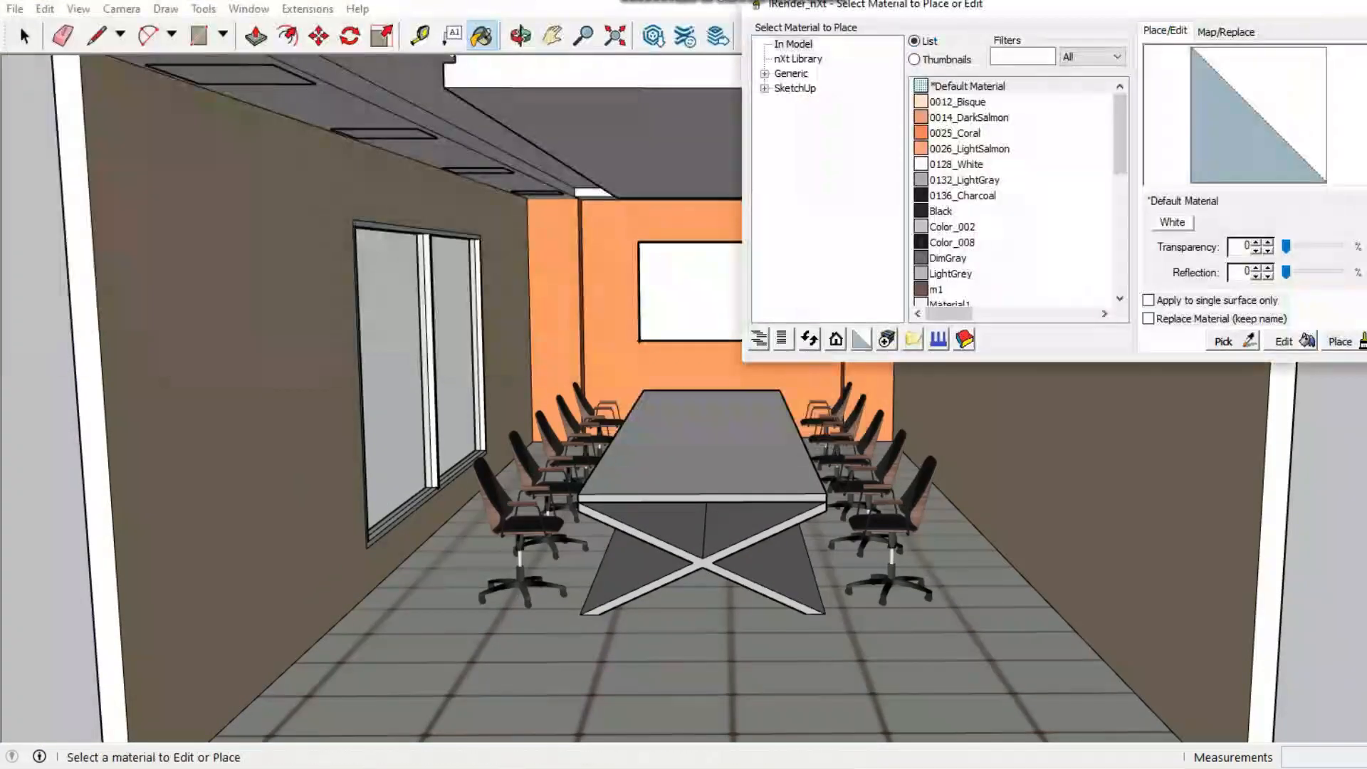
left_click(456, 342)
left_click(1172, 222)
left_click(1002, 177)
left_click(1193, 80)
Raise the transparency of the Translucent Glass Tinted material and review its transparency and glow settings
left_click_drag(1327, 245, 1335, 246)
left_click(1226, 32)
left_click(1165, 30)
left_click(1284, 342)
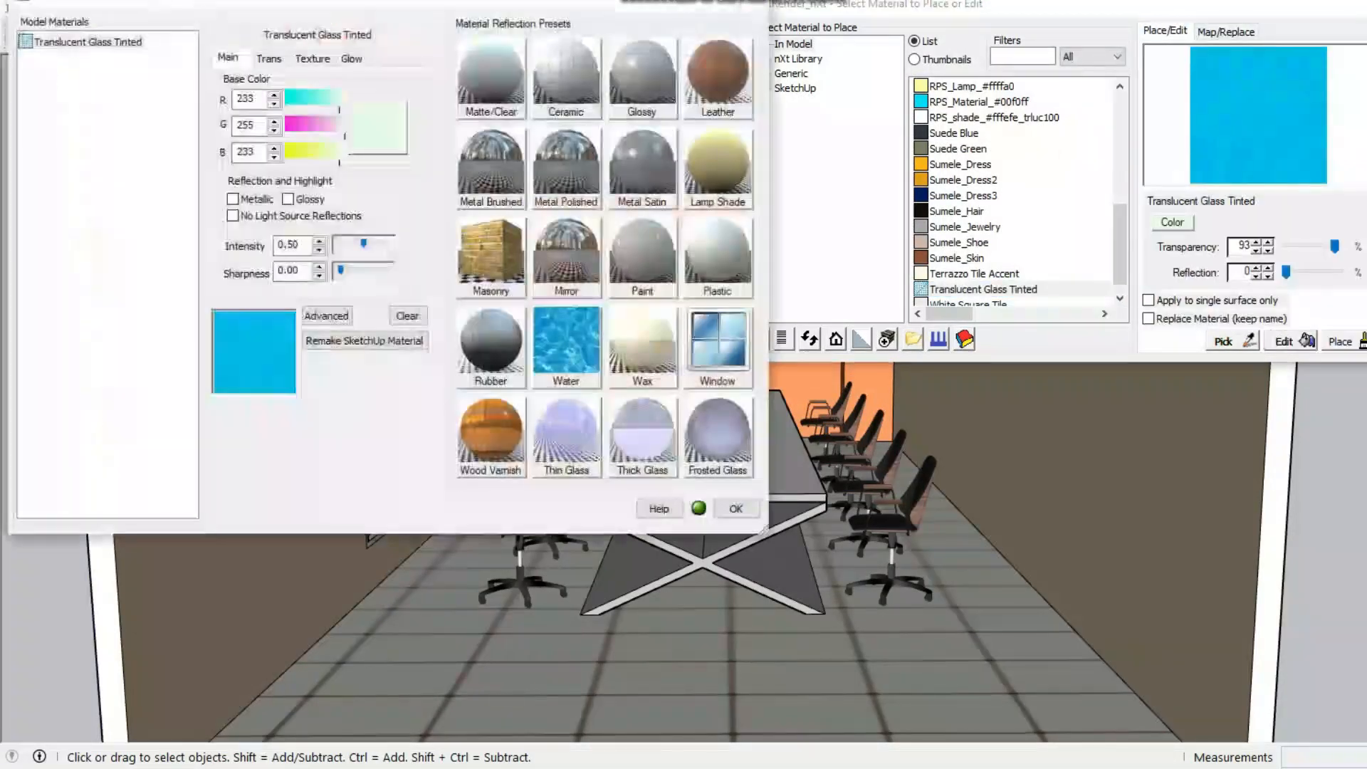
left_click(270, 57)
left_click(351, 59)
left_click(735, 510)
left_click_drag(1335, 247, 1340, 247)
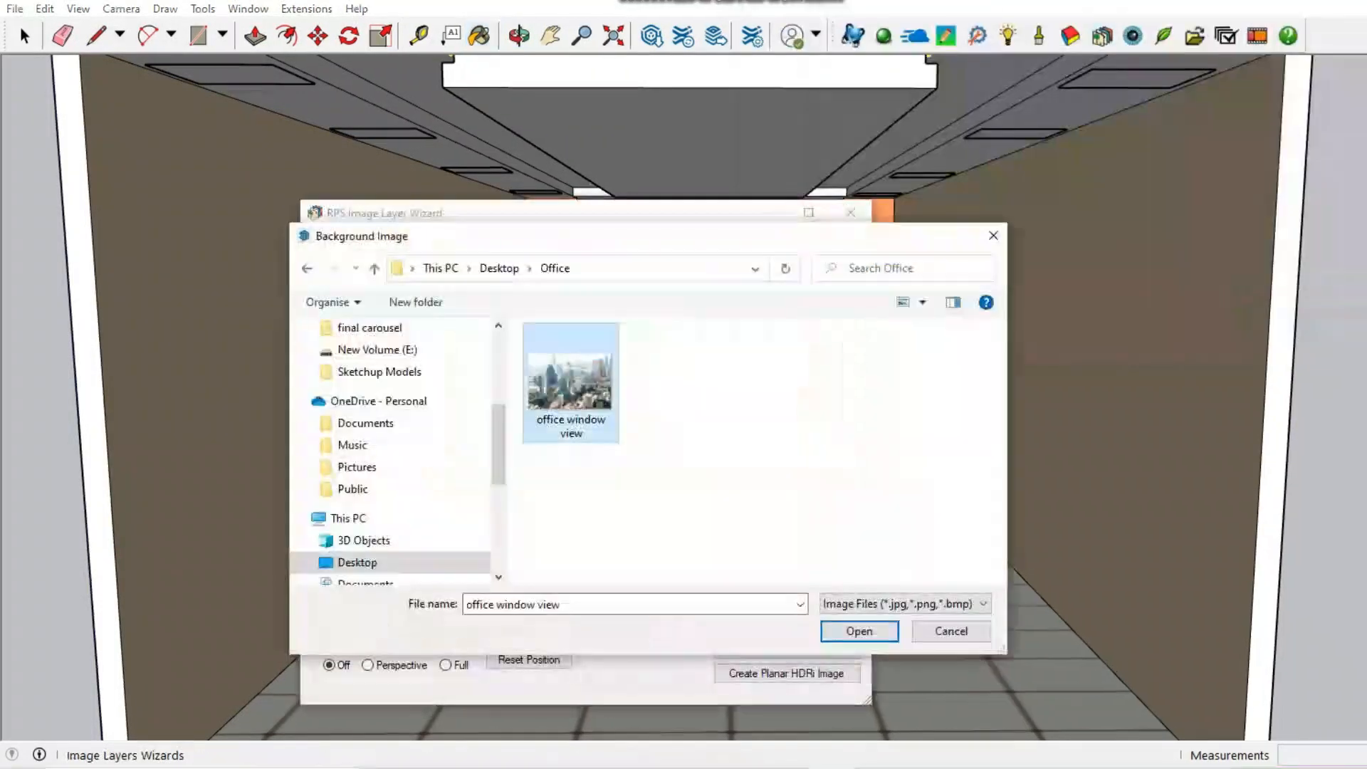
Load the "office window view" image as the render background and position it behind the window
key("Return")
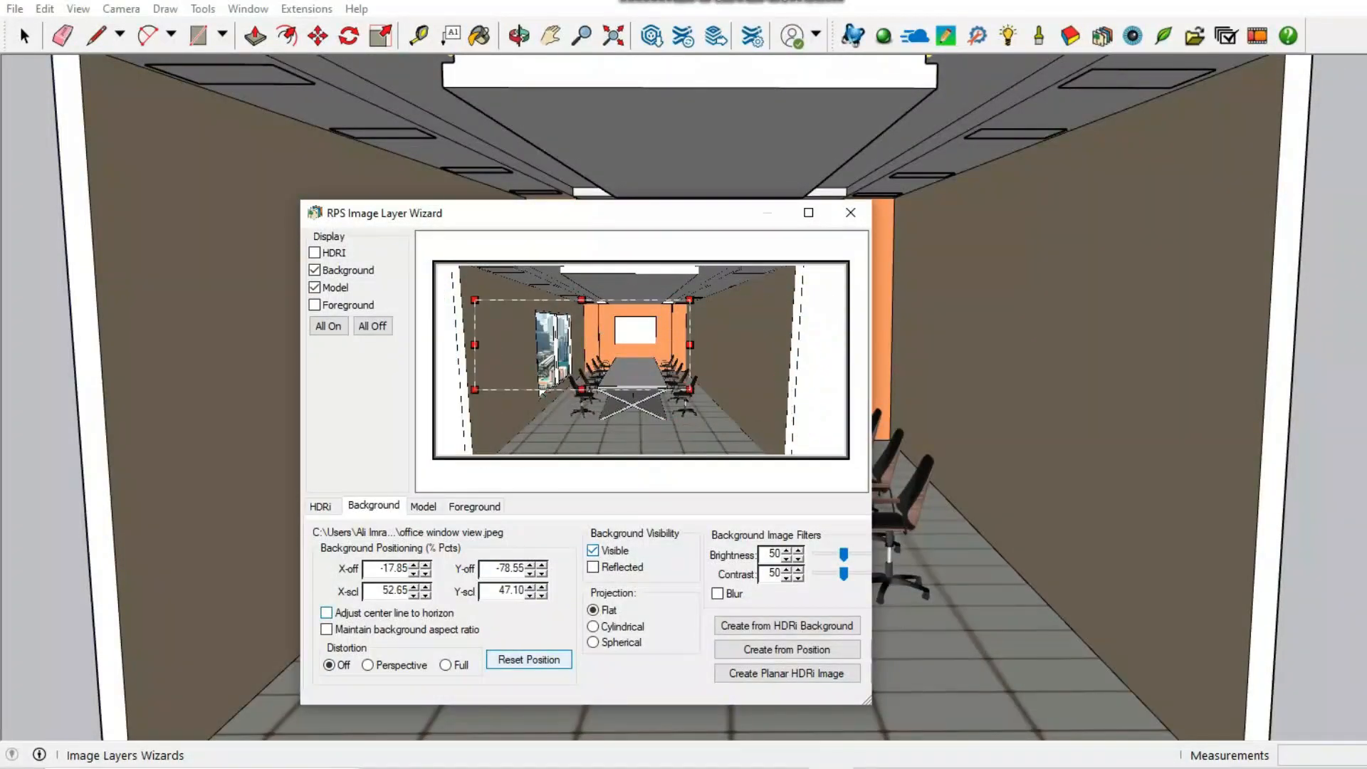
left_click(423, 506)
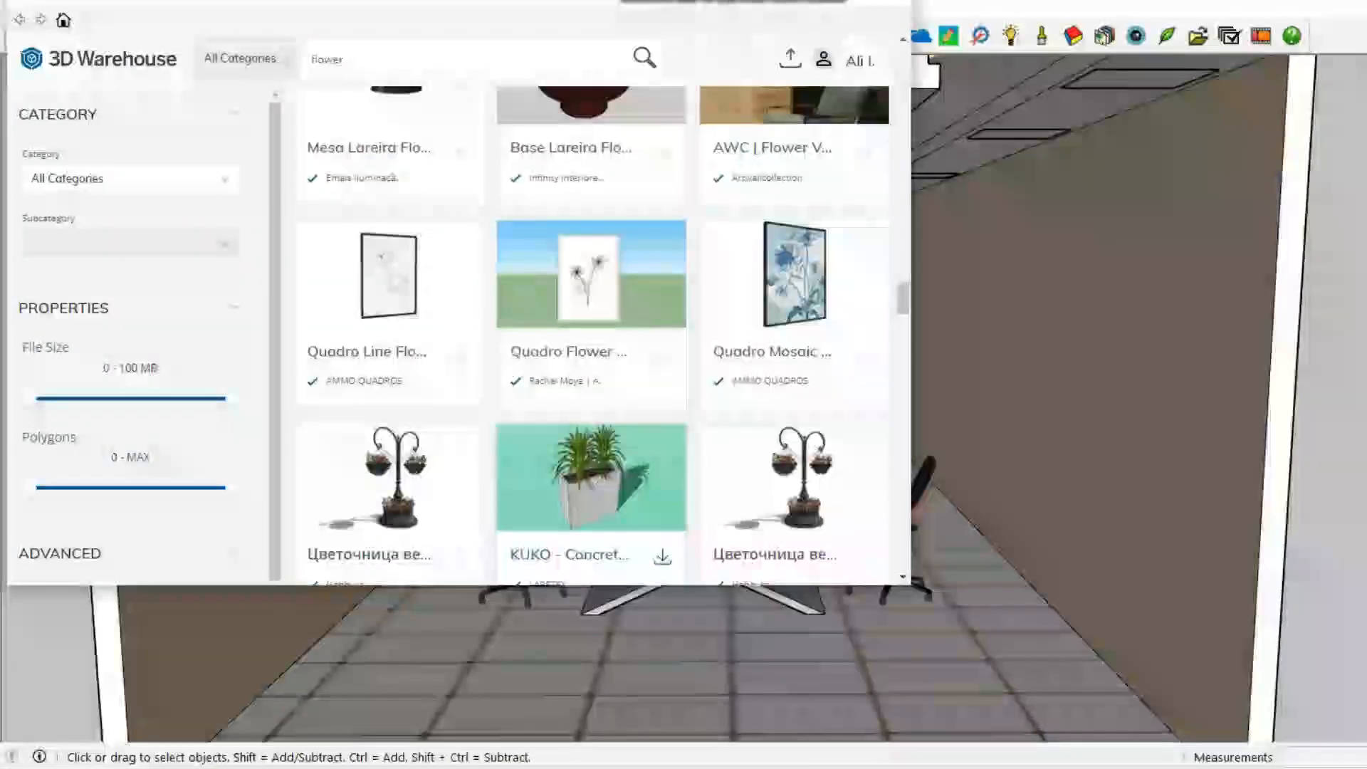
Download the KUKO concrete planter from 3D Warehouse, place it beside the room and scale it down
left_click(596, 489)
left_click(601, 432)
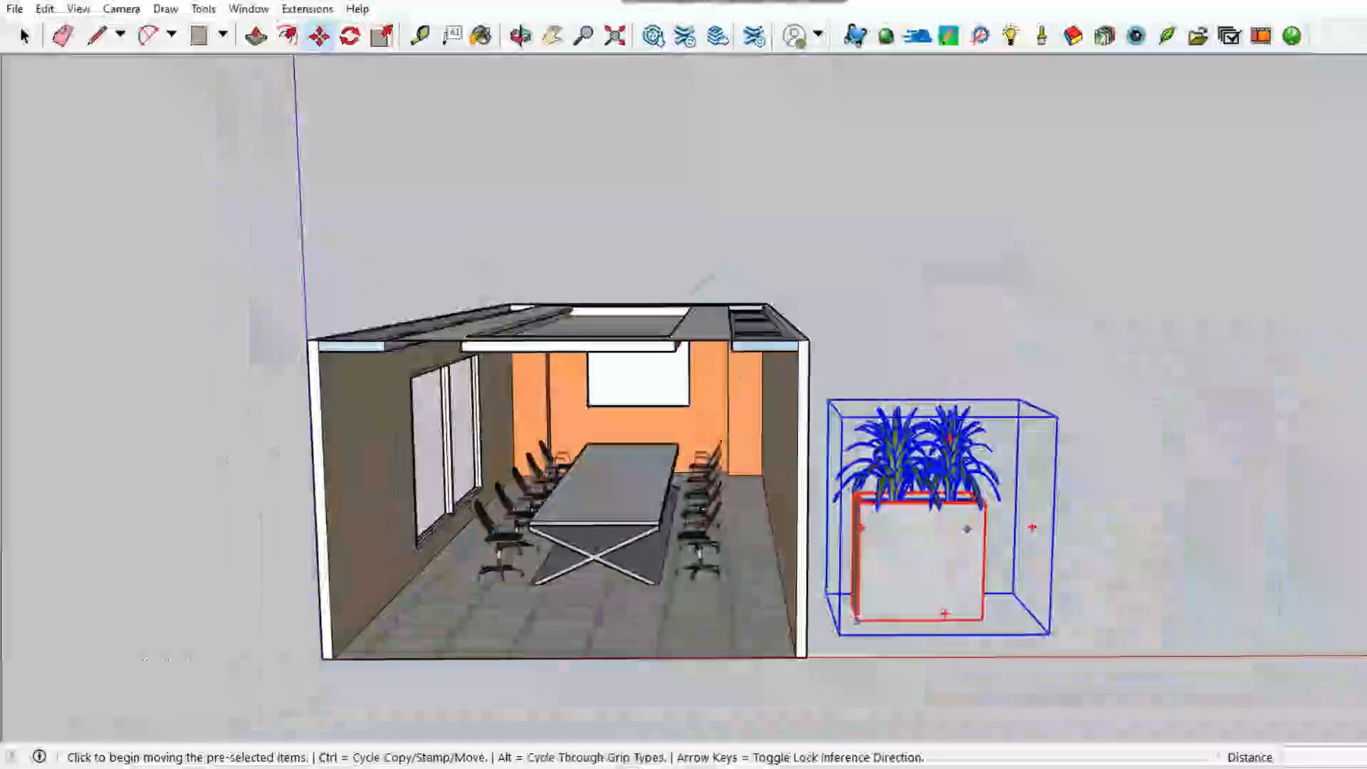
left_click(858, 618)
key("s")
left_click_drag(1054, 406, 913, 527)
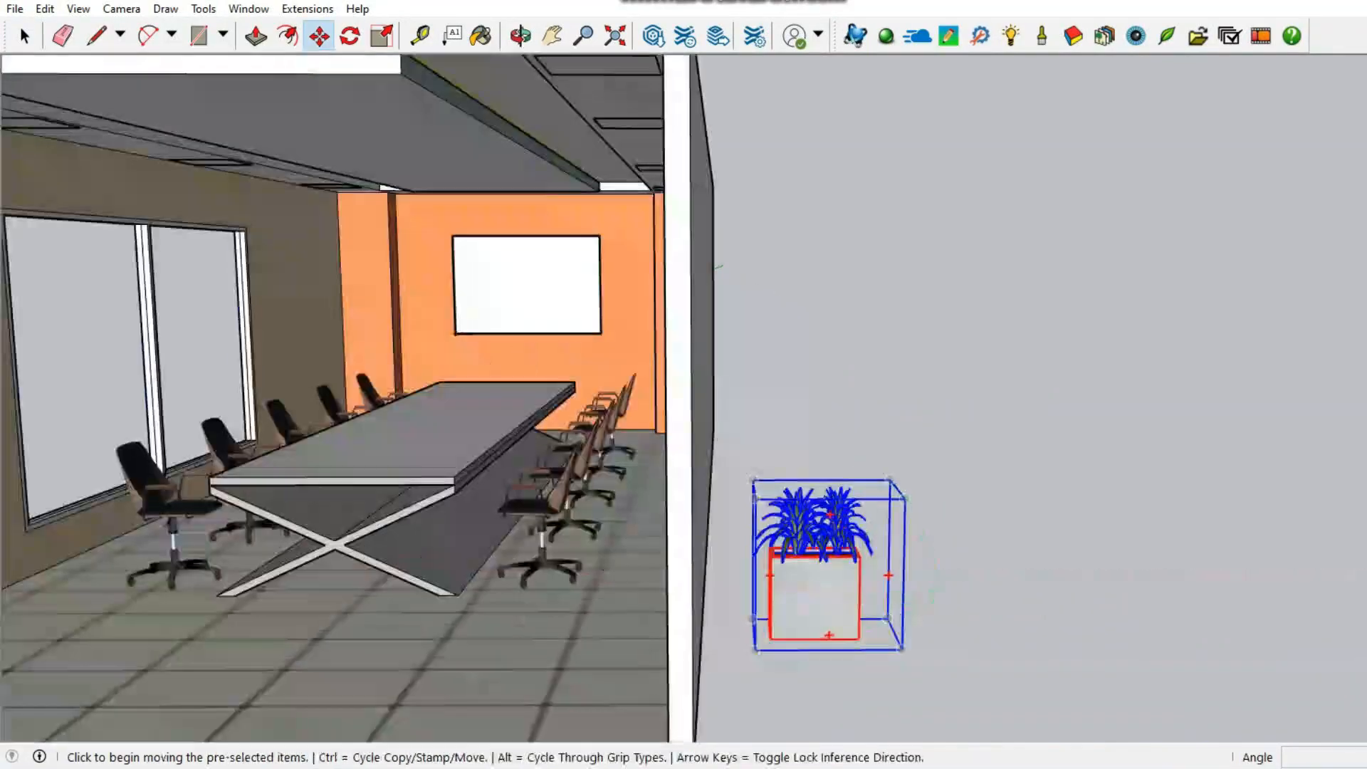
Rotate the planter a quarter turn about its vertical axis
key("q")
middle_click_drag(684, 370, 648, 499)
middle_click_drag(795, 537, 790, 492)
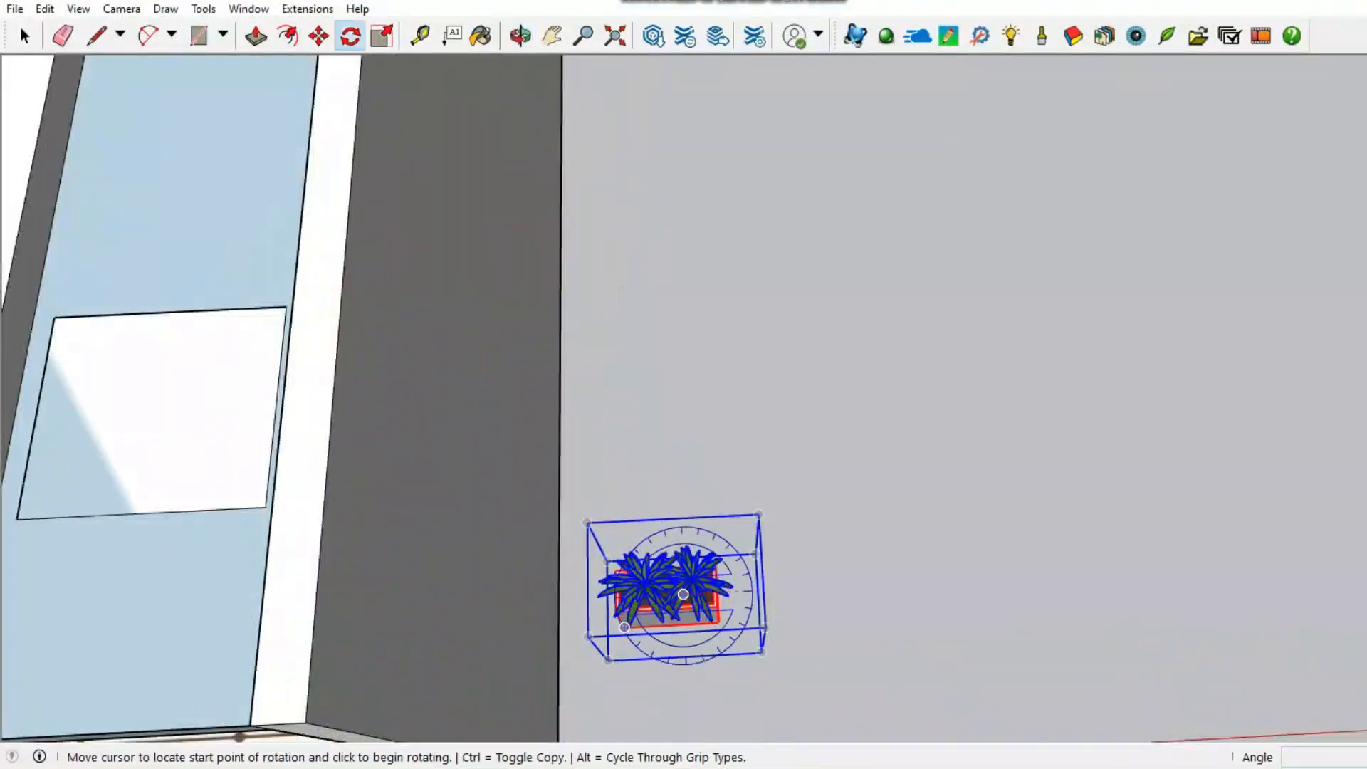
left_click(748, 591)
left_click(682, 684)
Move the planter into the room's front corner against the window wall
scroll(684, 612, "down", 8)
middle_click_drag(733, 527, 698, 377)
key("m")
left_click(738, 449)
left_click(157, 547)
Copy the planter about 23' 4" along the window wall to the far corner of the room
scroll(125, 544, "down", 2)
middle_click_drag(307, 492, 327, 626)
scroll(317, 522, "up", 2)
left_click(318, 665)
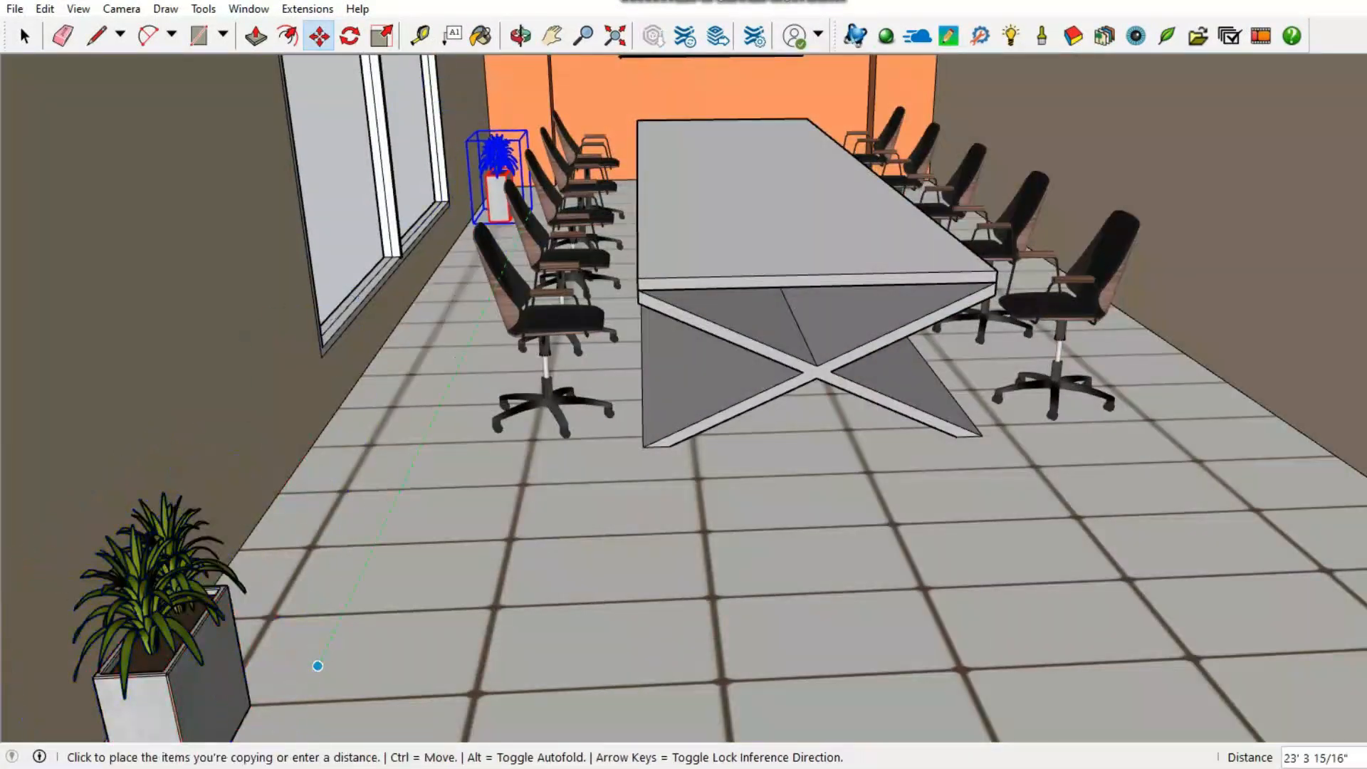
left_click(518, 222)
Copy the far planter across the room to the opposite far corner, against the wall facing the windows
scroll(356, 303, "down", 4)
scroll(477, 225, "up", 5)
scroll(954, 227, "down", 4)
middle_click_drag(954, 228, 883, 207)
scroll(755, 228, "up", 3)
left_click(815, 263)
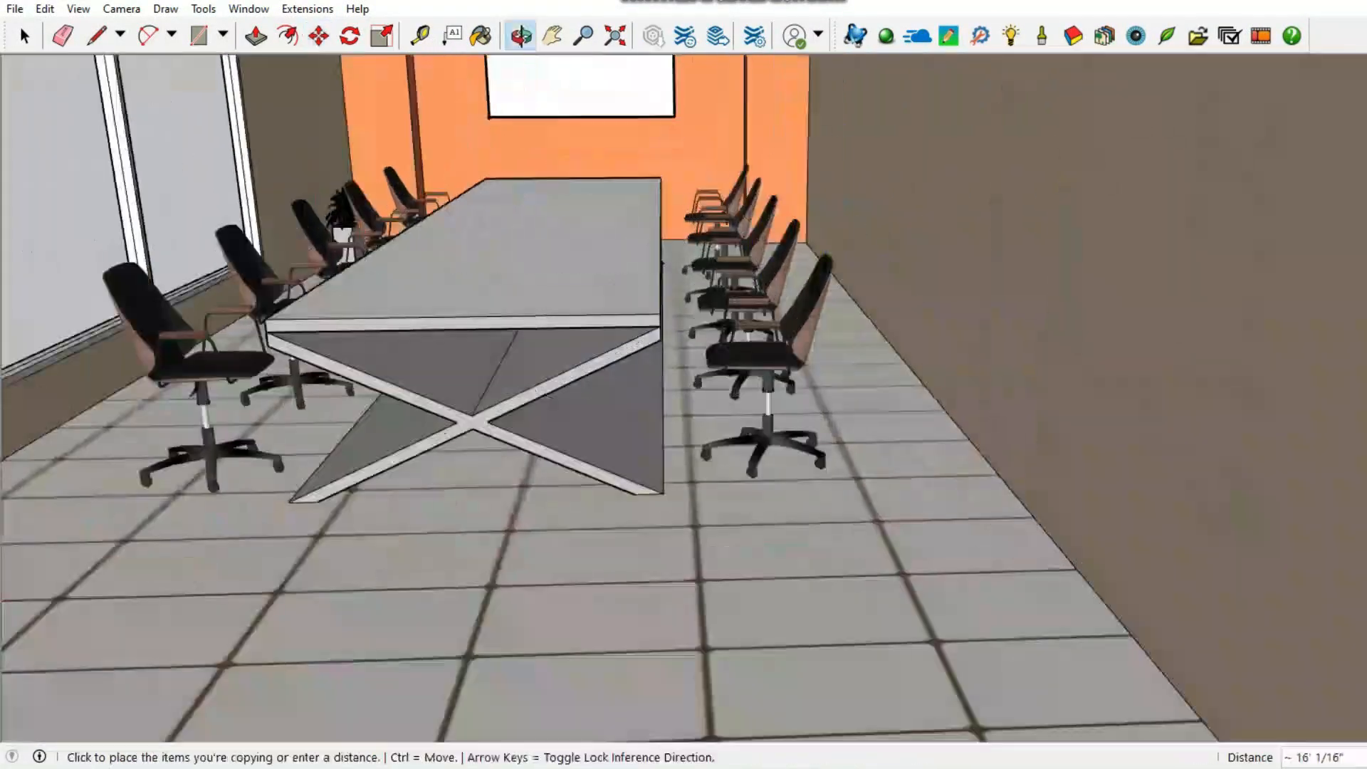
Copy the front planter across the open side of the room to the front corner opposite the window wall
scroll(816, 263, "down", 5)
key("space")
left_click(371, 434)
key("m")
left_click(989, 452)
key("space")
left_click(1068, 398)
Open 3D Warehouse and search it for "picture frame"
scroll(663, 285, "up", 3)
middle_click_drag(662, 285, 669, 193)
left_click(653, 36)
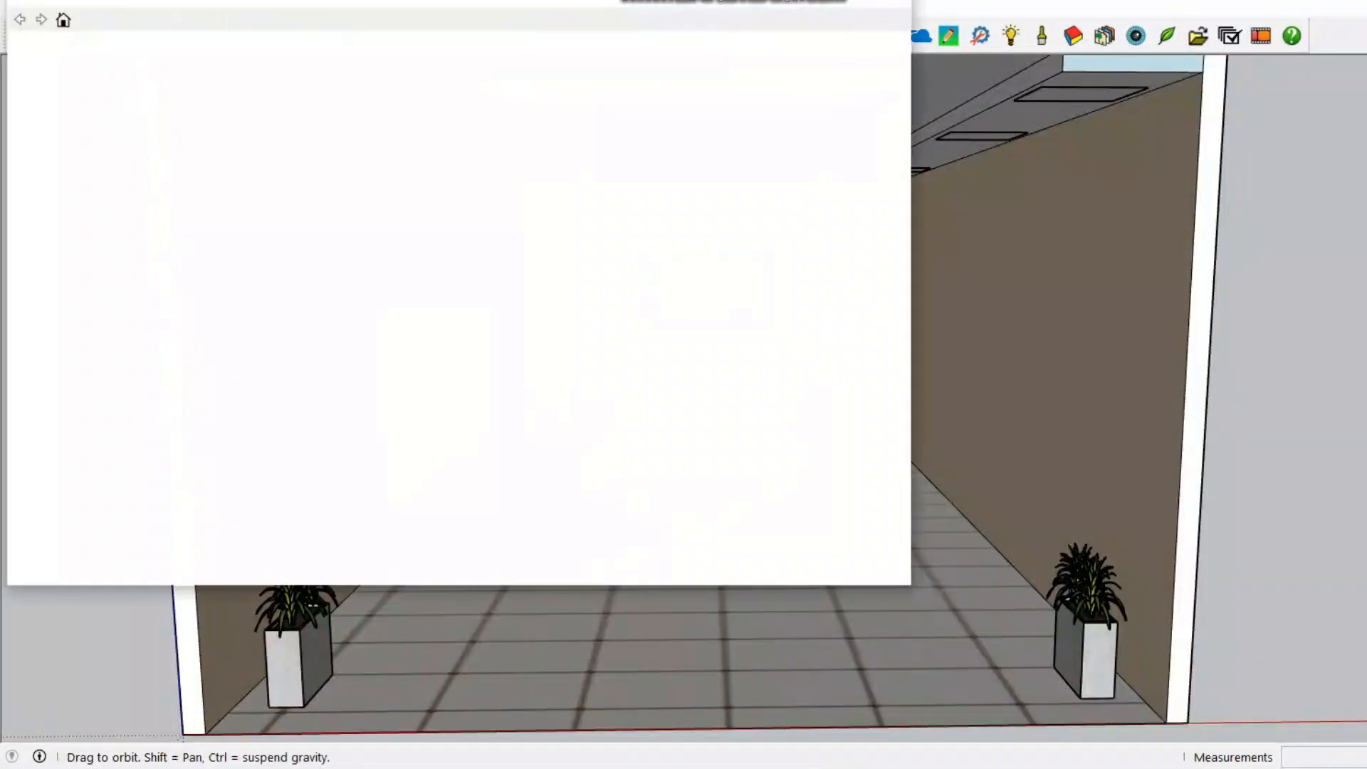
left_click(456, 59)
type("picture frame")
key("Return")
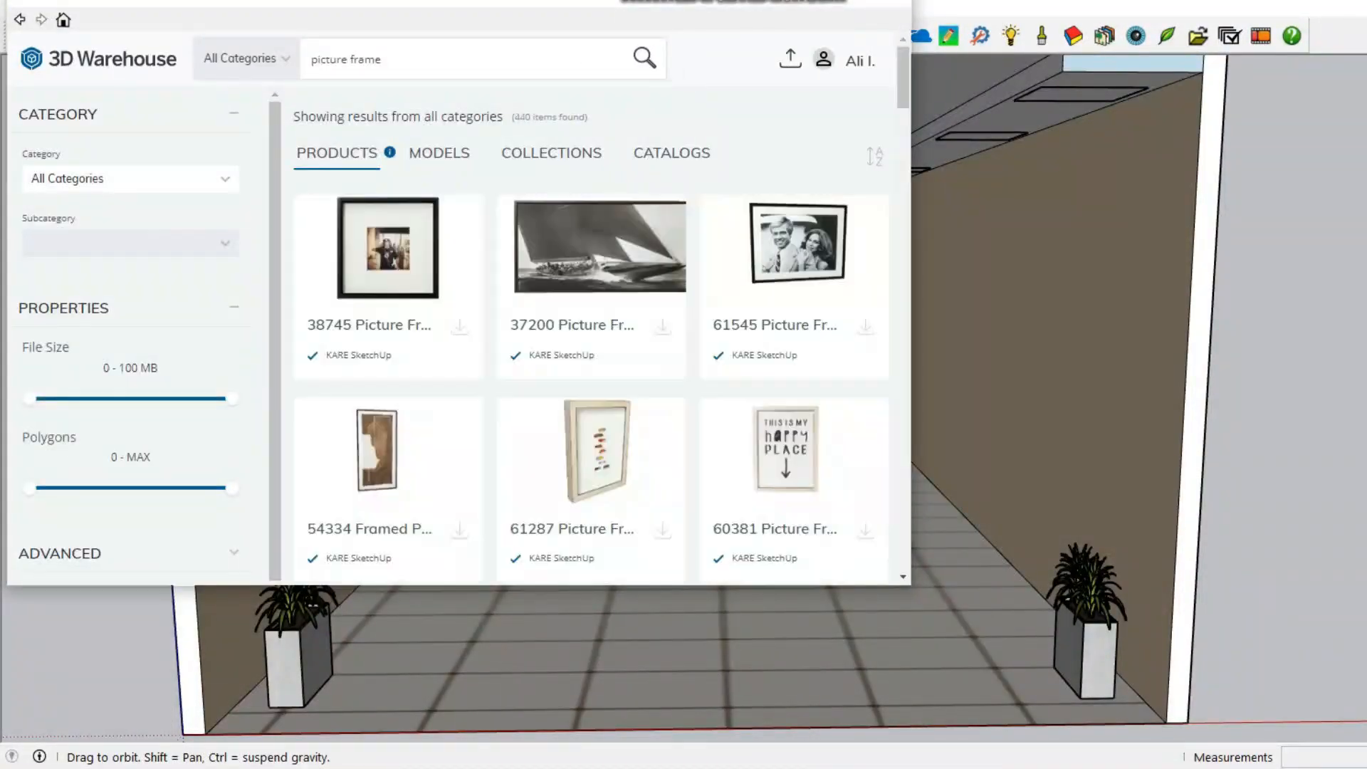
Download a framed picture from the search results into the model and hang it on the wall opposite the windows
scroll(459, 398, "down", 15)
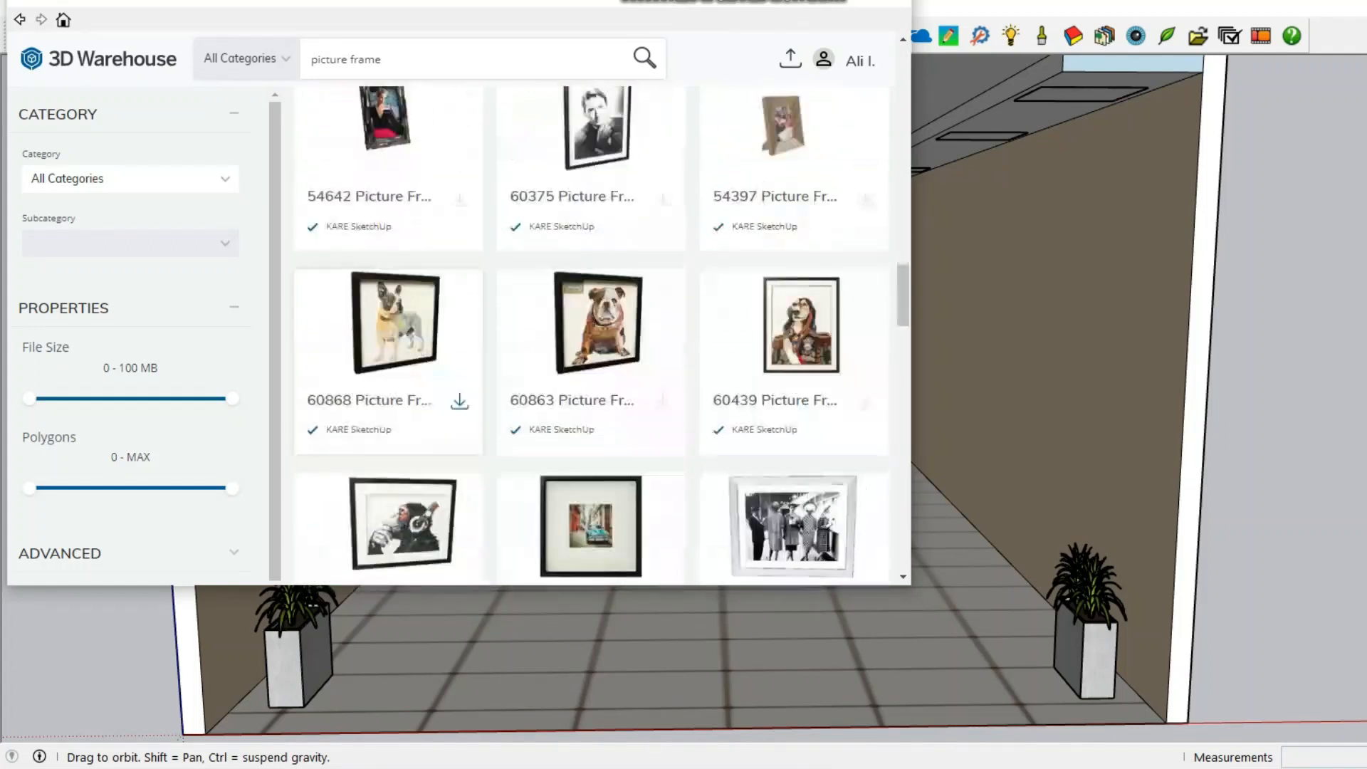
left_click(794, 527)
left_click(601, 432)
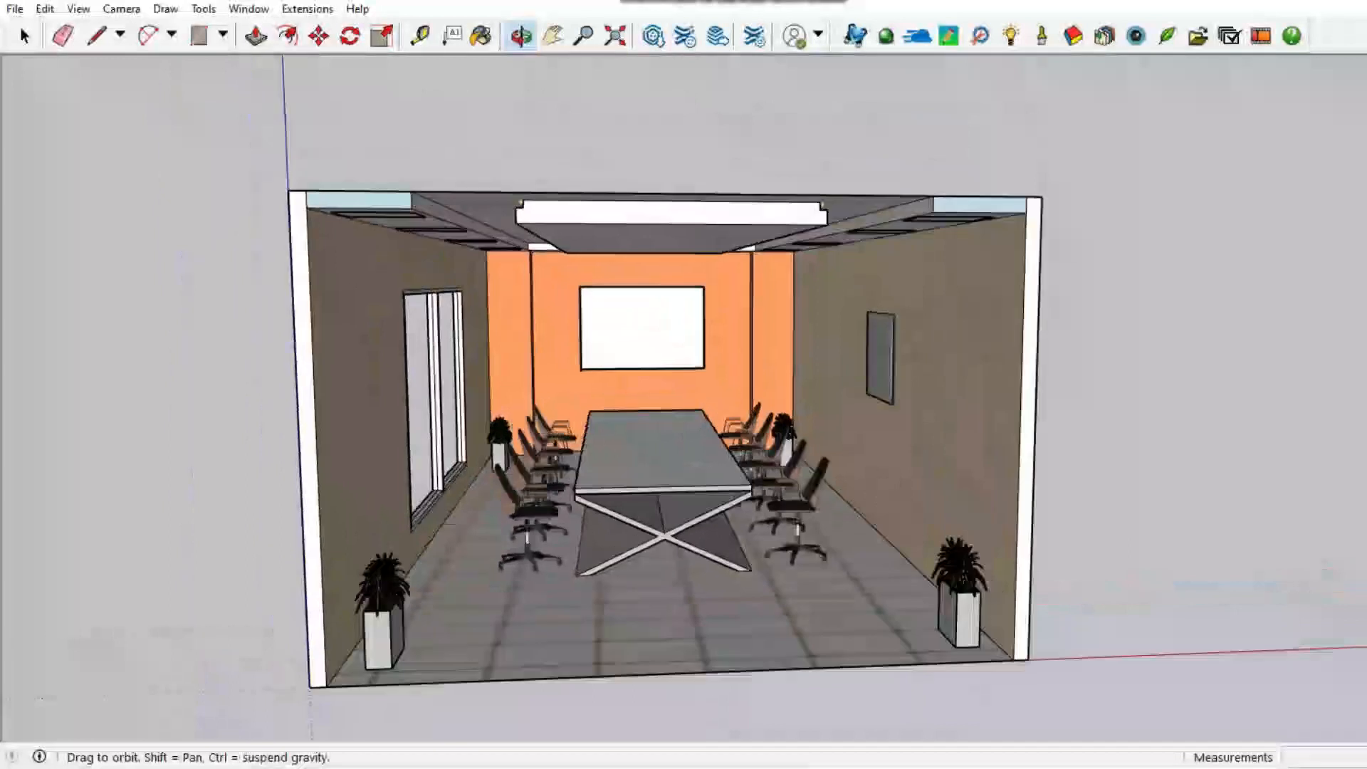
Set the camera to the standard Front view and frame the room interior from its open side for rendering
scroll(683, 398, "up", 3)
left_click(121, 9)
mouse_move(186, 70)
left_click(391, 111)
key("h")
key("z")
left_click_drag(683, 428, 672, 389)
key("o")
key("h")
Start an IRender nXt ray-trace rendering of the framed meeting room view
left_click(855, 35)
left_click(437, 360)
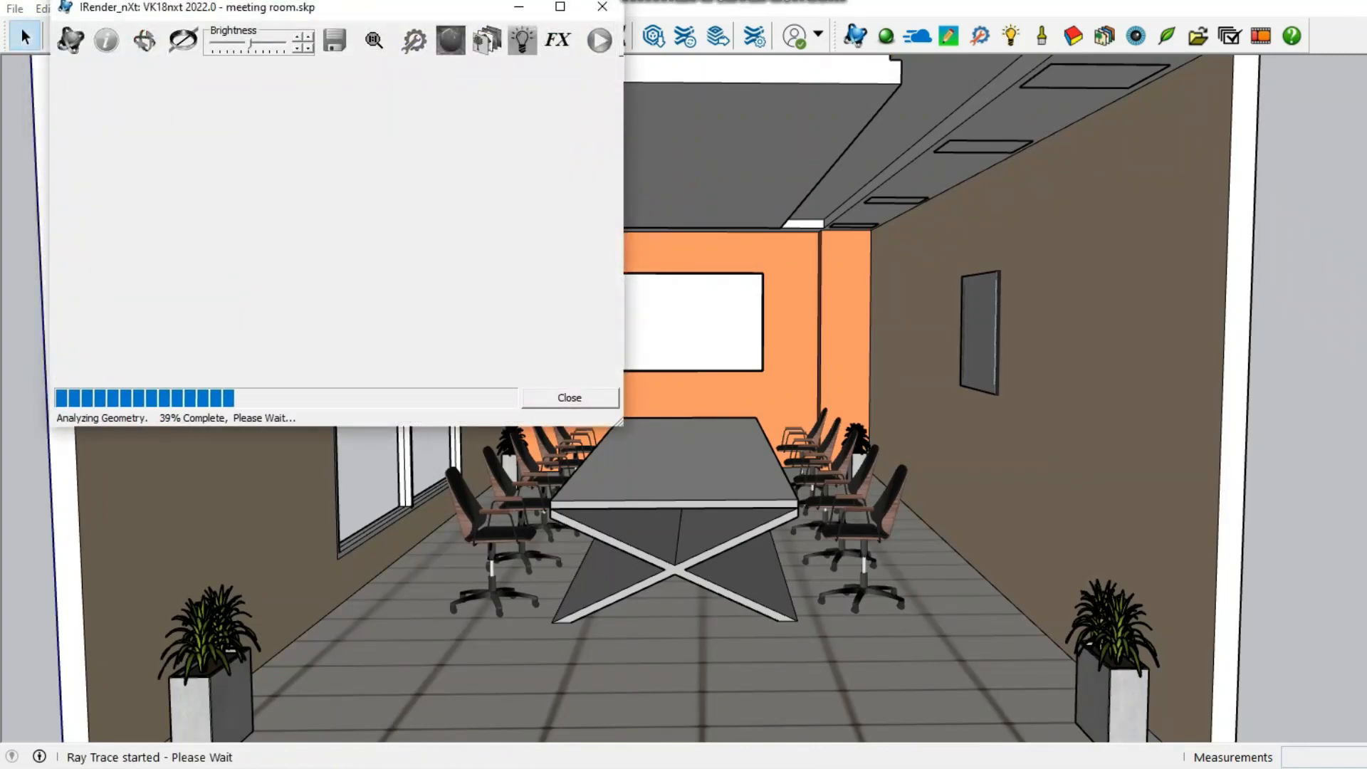